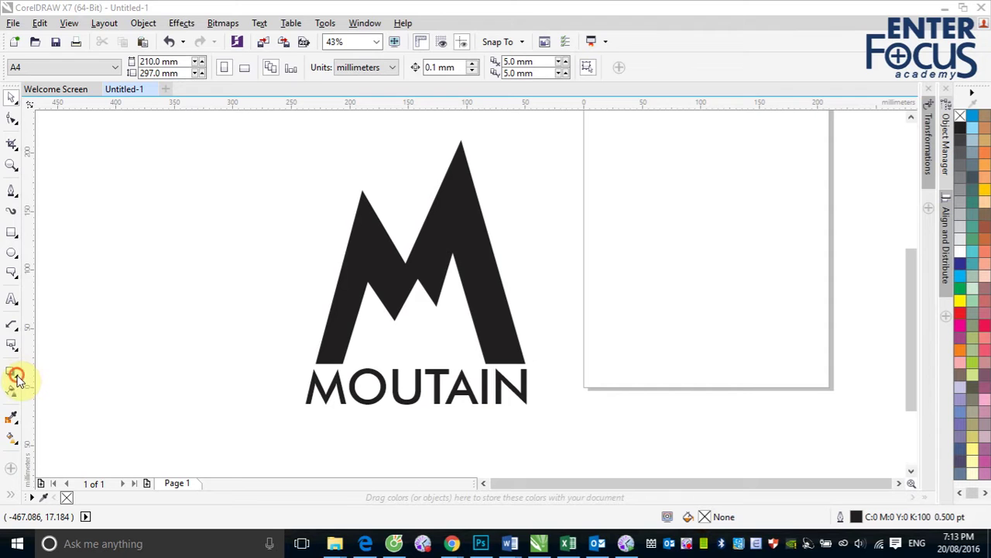
# Step: Draw a rectangle about 386 by 252 mm over the M logo and its text and fill it with blue
pyautogui.click(19, 378)
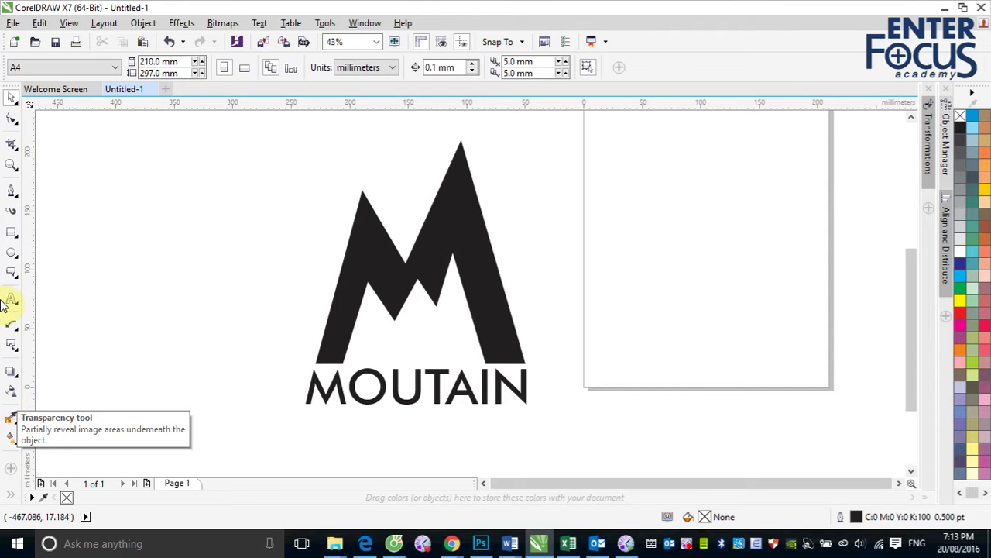
pyautogui.click(11, 232)
pyautogui.click(66, 231)
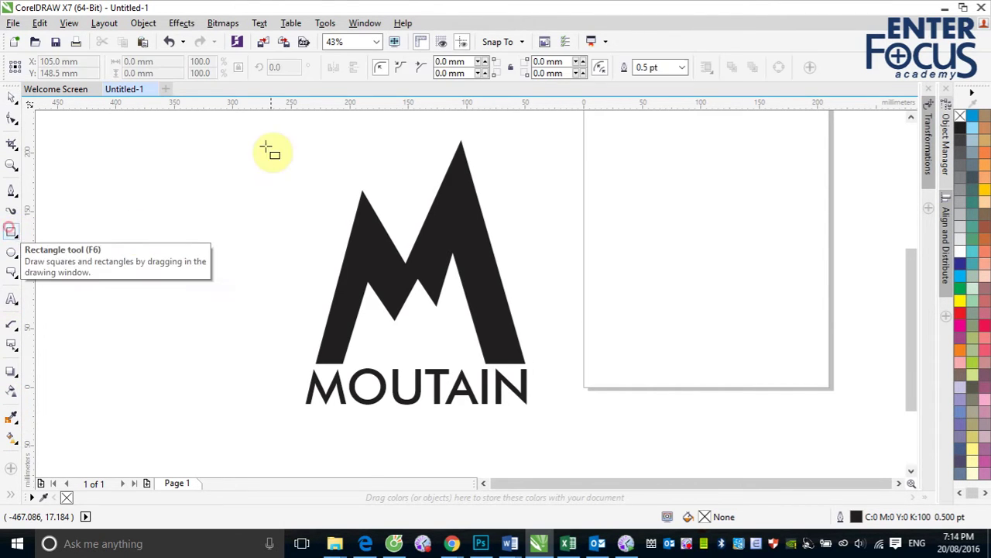
pyautogui.moveTo(190, 129); pyautogui.dragTo(642, 425)
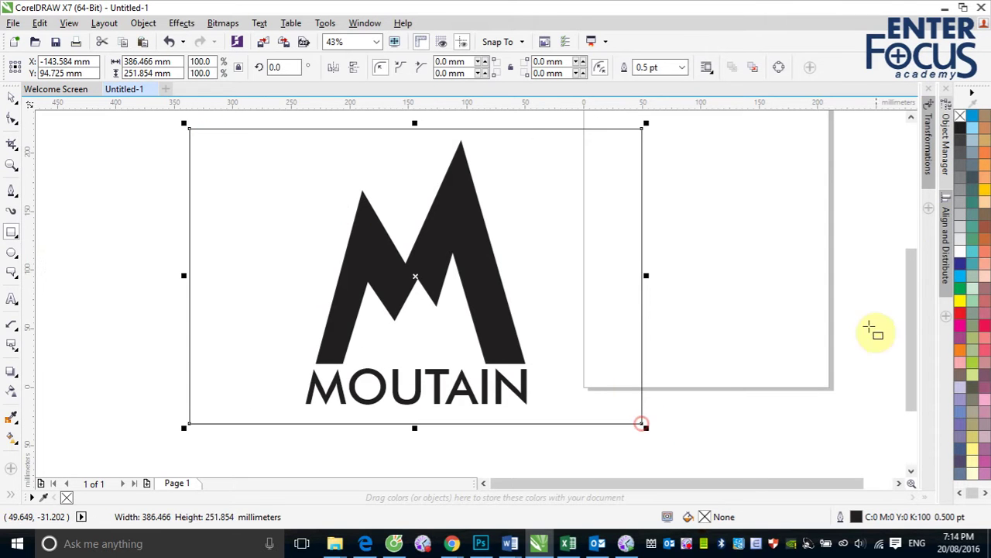
pyautogui.click(960, 264)
pyautogui.click(10, 96)
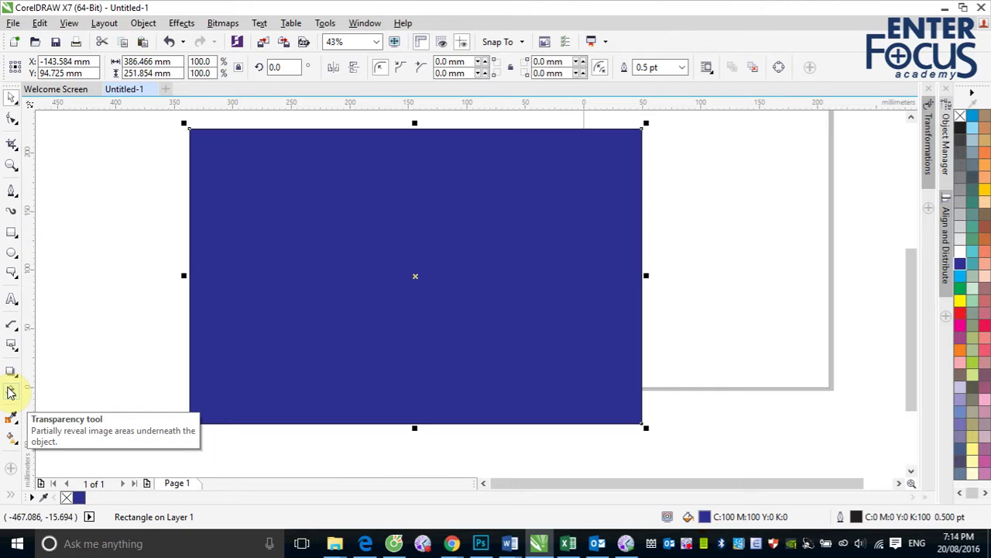
# Step: Give the blue rectangle a uniform transparency of 38, remove the transparency and apply the uniform type again
pyautogui.click(11, 393)
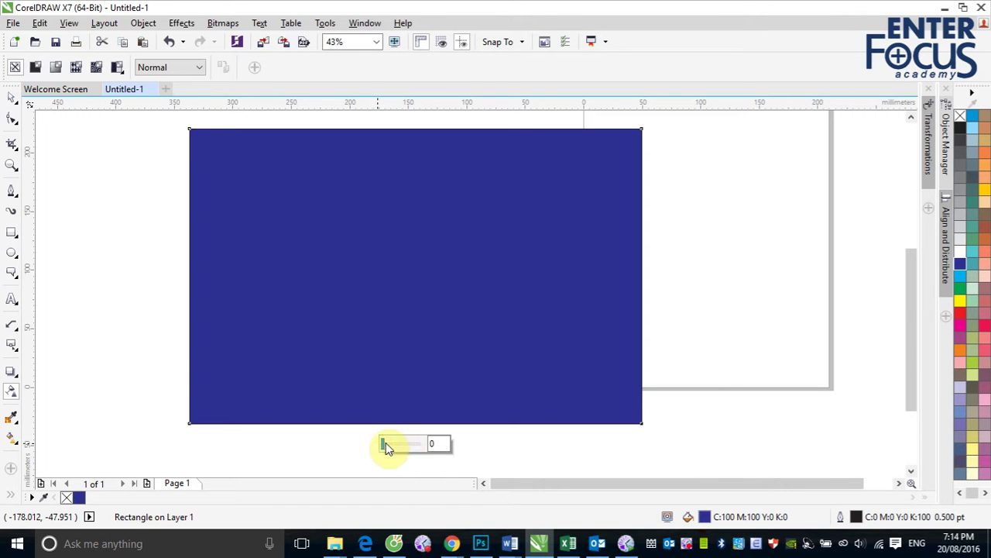
pyautogui.moveTo(386, 442)
pyautogui.mouseDown()
pyautogui.moveTo(405, 452)
pyautogui.moveTo(380, 449)
pyautogui.moveTo(412, 449)
pyautogui.moveTo(396, 447)
pyautogui.mouseUp()
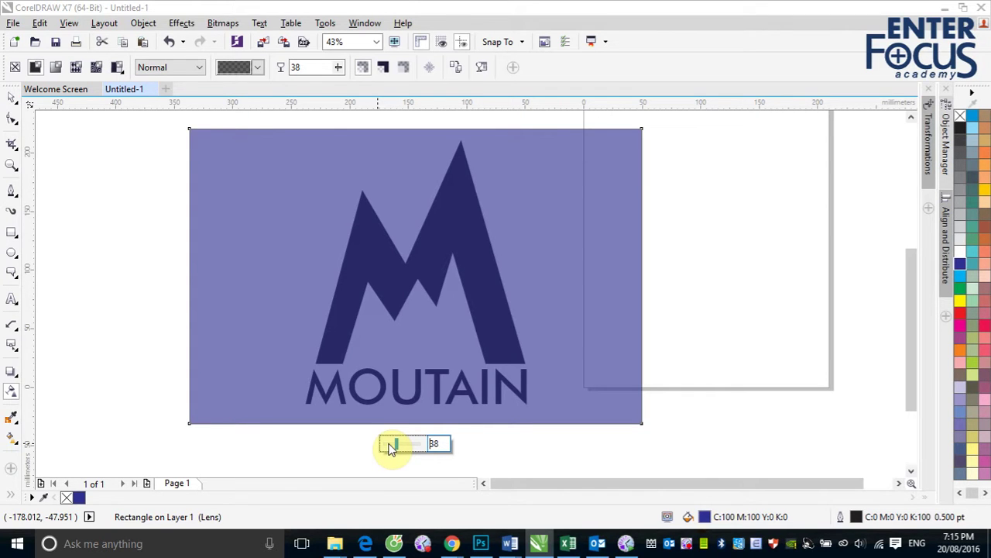
pyautogui.click(15, 69)
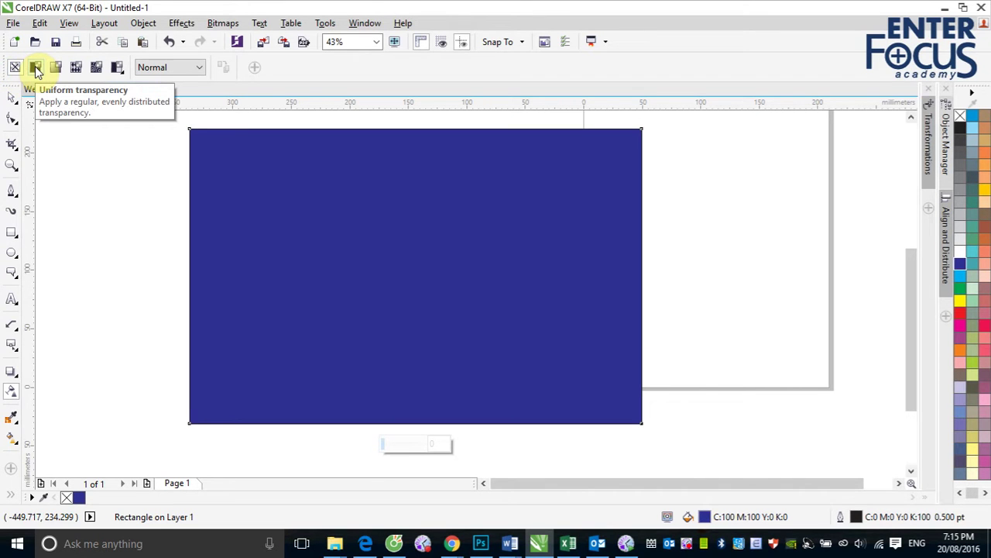
pyautogui.click(36, 68)
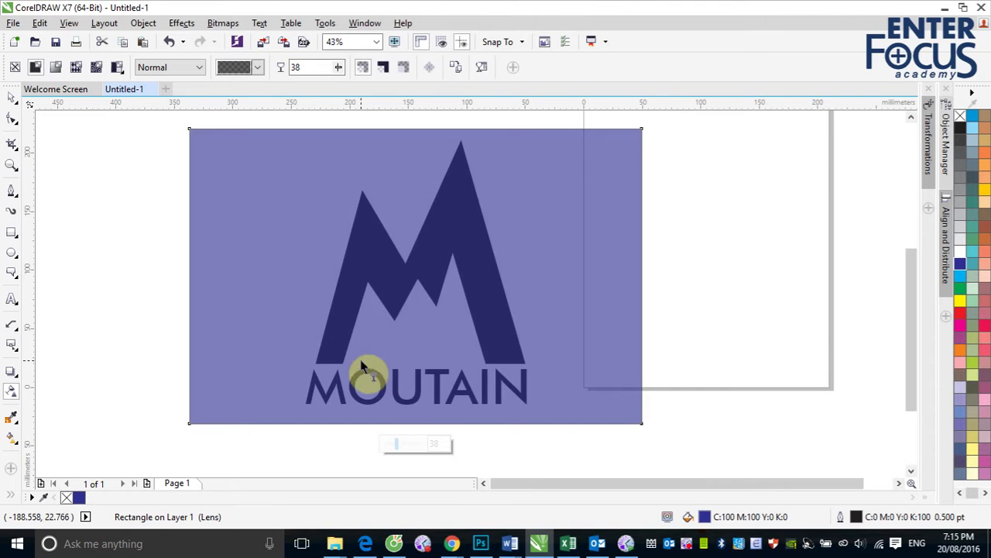
# Step: Apply a linear fountain transparency to the blue rectangle and select its start and end nodes in turn
pyautogui.click(57, 68)
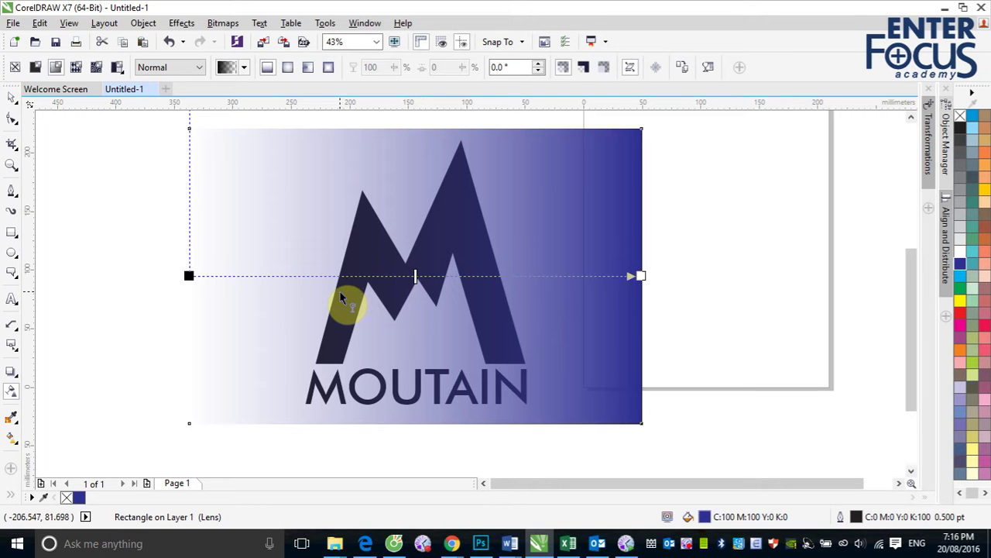
pyautogui.click(189, 276)
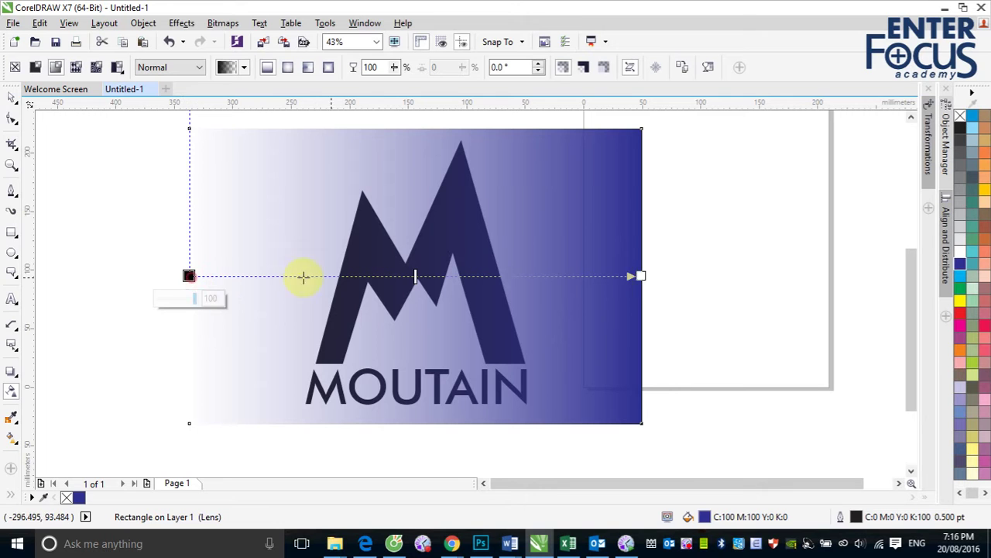
pyautogui.click(643, 275)
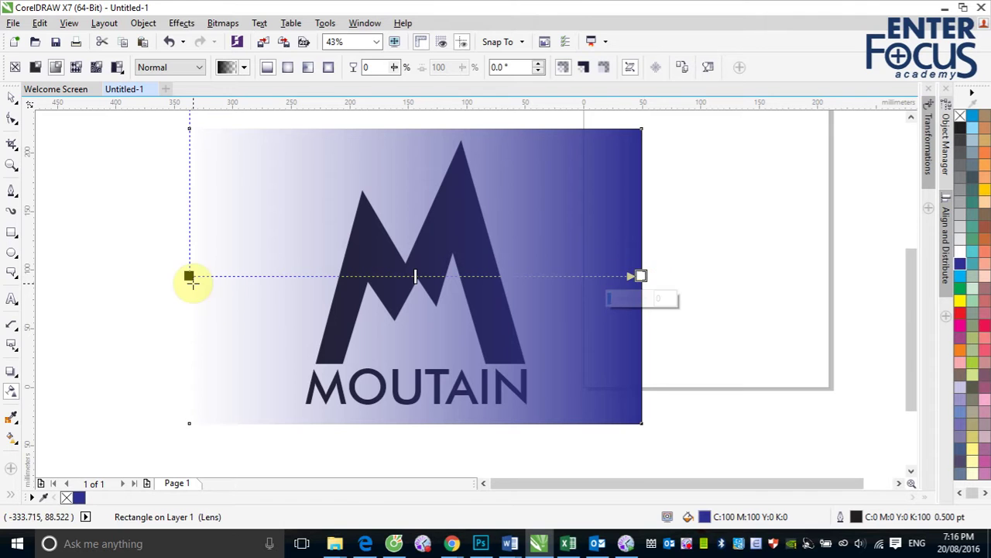
pyautogui.click(189, 276)
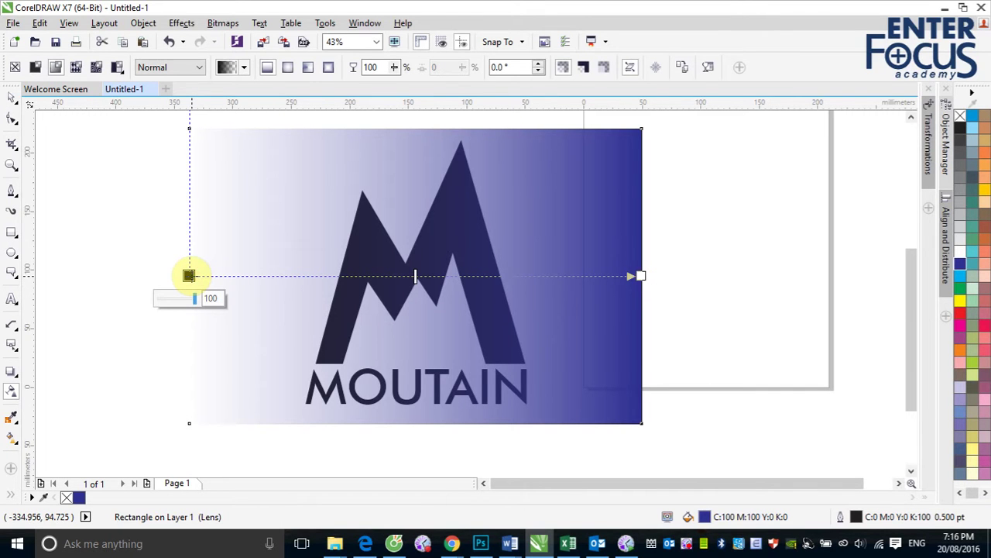
# Step: Reposition the transparency's start node across the M, outside the rectangle and back inside its left part, and shift the end node slightly outward
pyautogui.moveTo(189, 275); pyautogui.dragTo(469, 275)
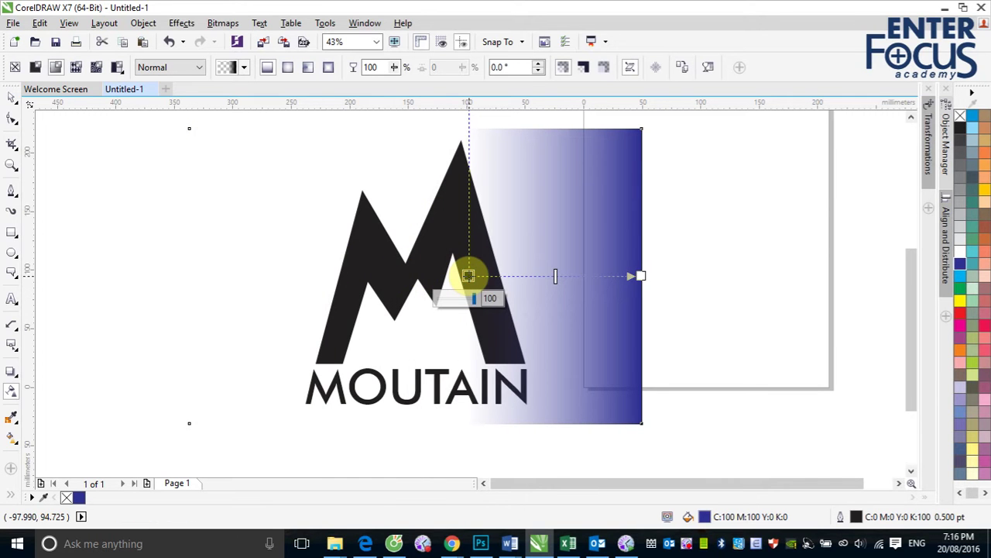
pyautogui.moveTo(469, 275); pyautogui.dragTo(108, 276)
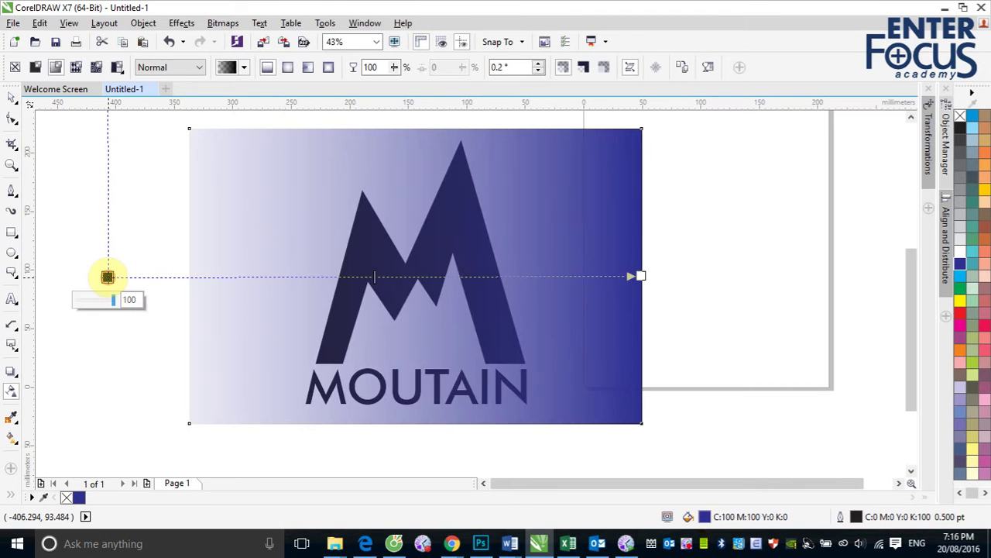
pyautogui.moveTo(639, 276)
pyautogui.mouseDown()
pyautogui.moveTo(434, 274)
pyautogui.moveTo(646, 276)
pyautogui.mouseUp()
pyautogui.click(108, 276)
pyautogui.moveTo(108, 277); pyautogui.dragTo(258, 277)
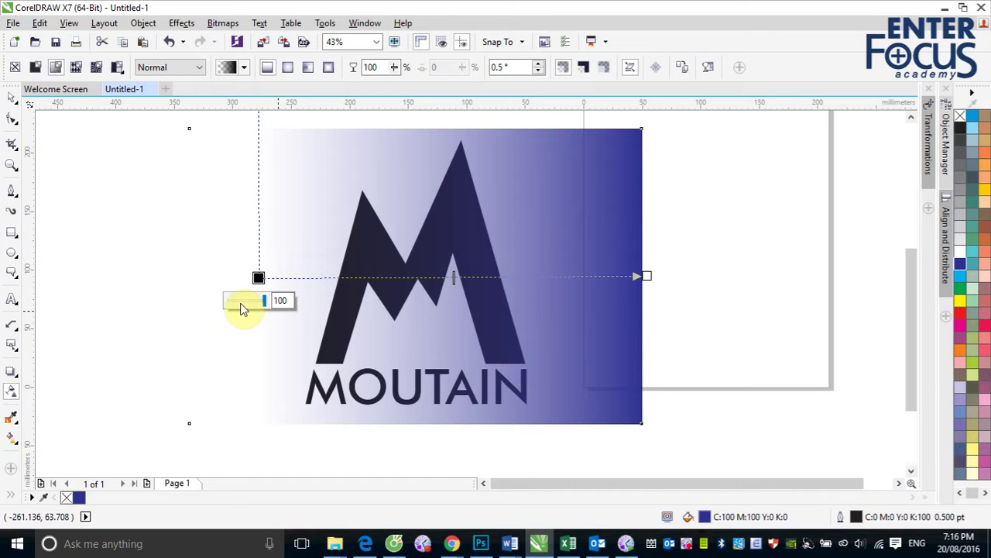
# Step: Set the start node's transparency to 50 and move both gradient nodes inward, placing the start node over the M
pyautogui.click(281, 301)
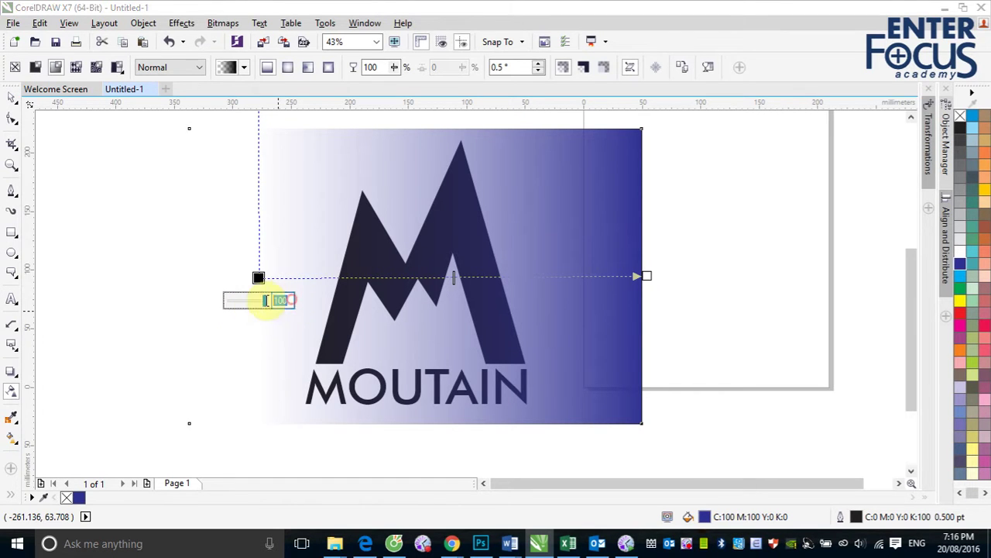
pyautogui.write('50')
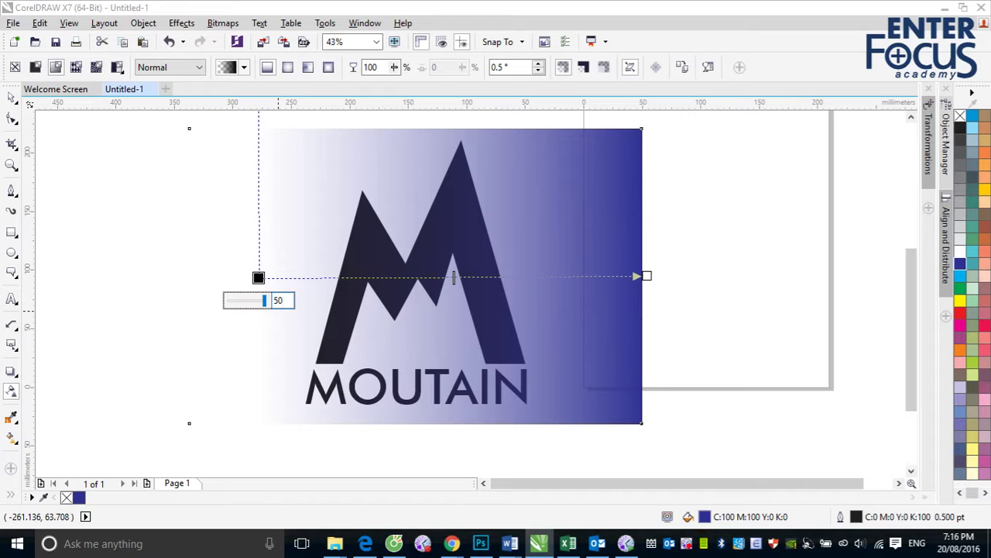
pyautogui.press('Return')
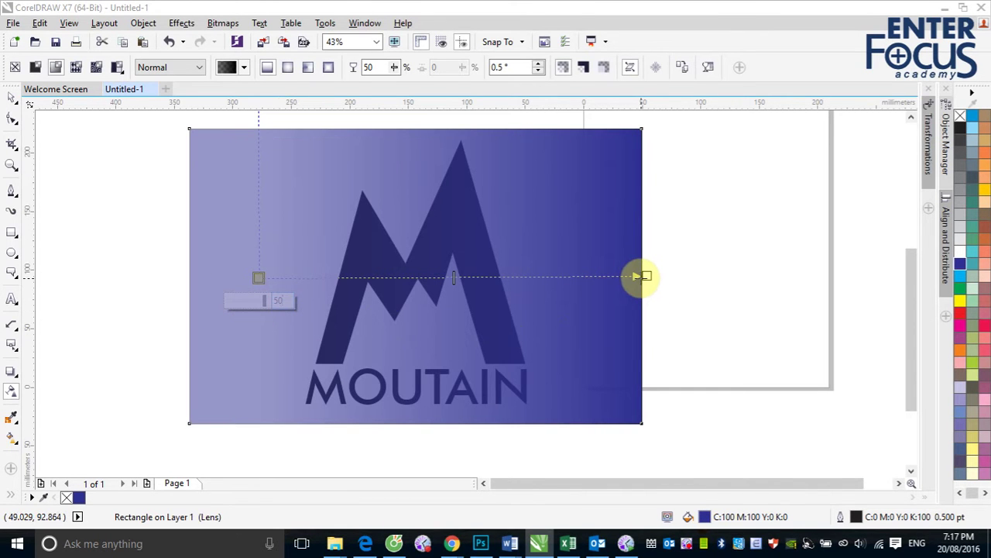
pyautogui.moveTo(640, 277); pyautogui.dragTo(570, 277)
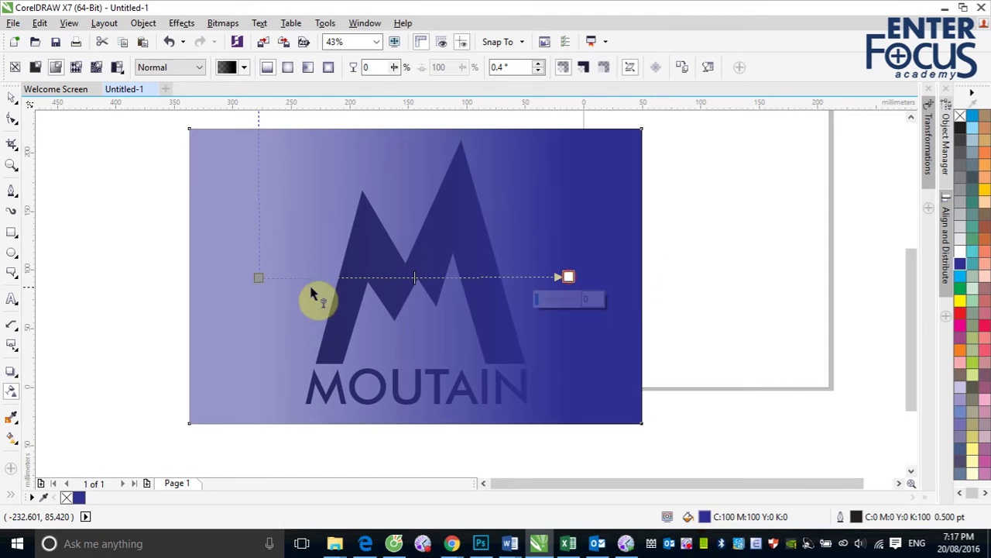
pyautogui.moveTo(258, 279); pyautogui.dragTo(383, 285)
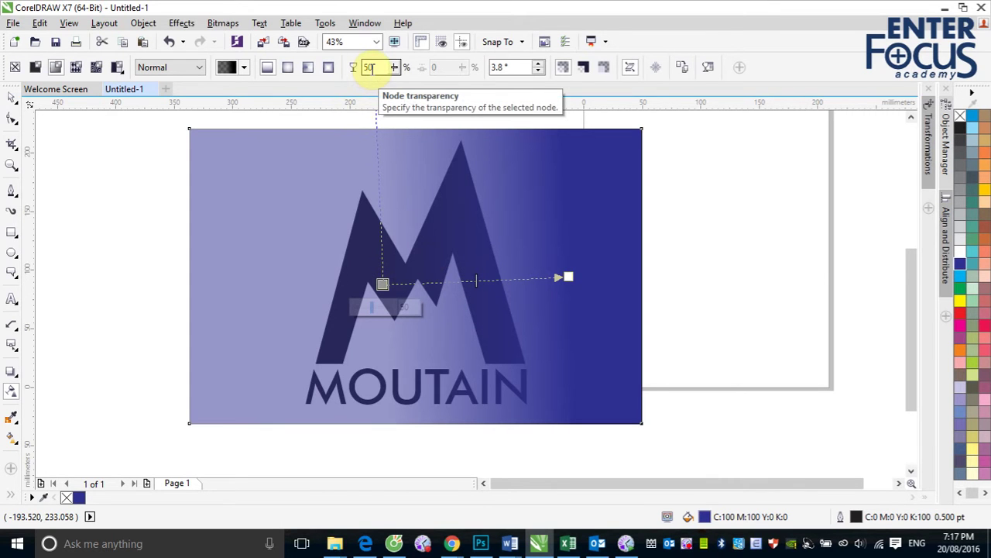
# Step: Set the transparency of the gradient's start node to 70
pyautogui.click(383, 283)
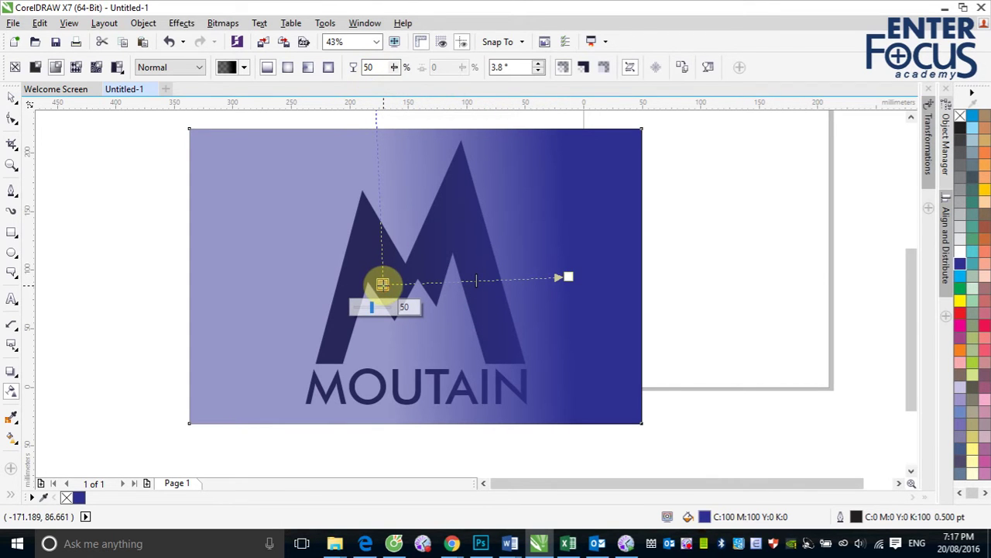
pyautogui.click(394, 69)
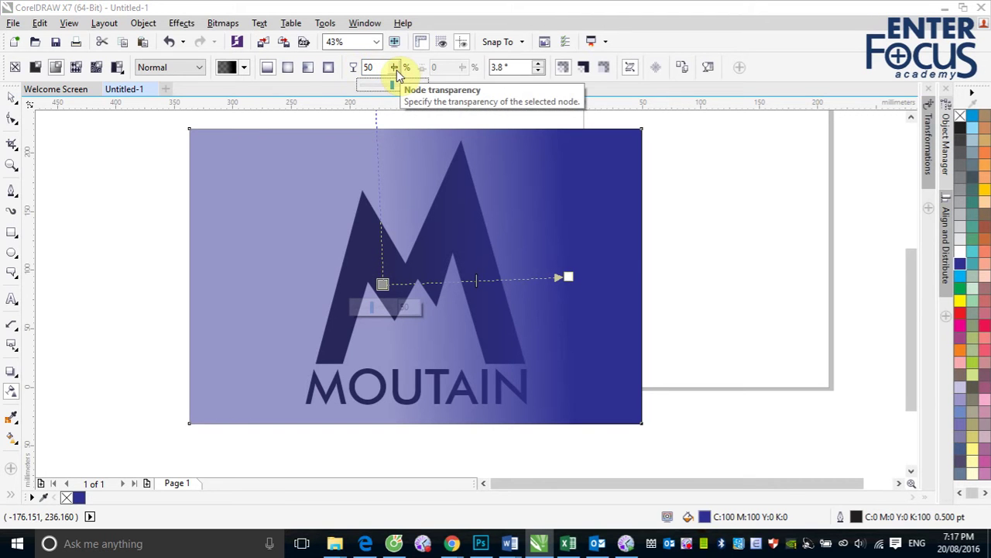
pyautogui.click(372, 67)
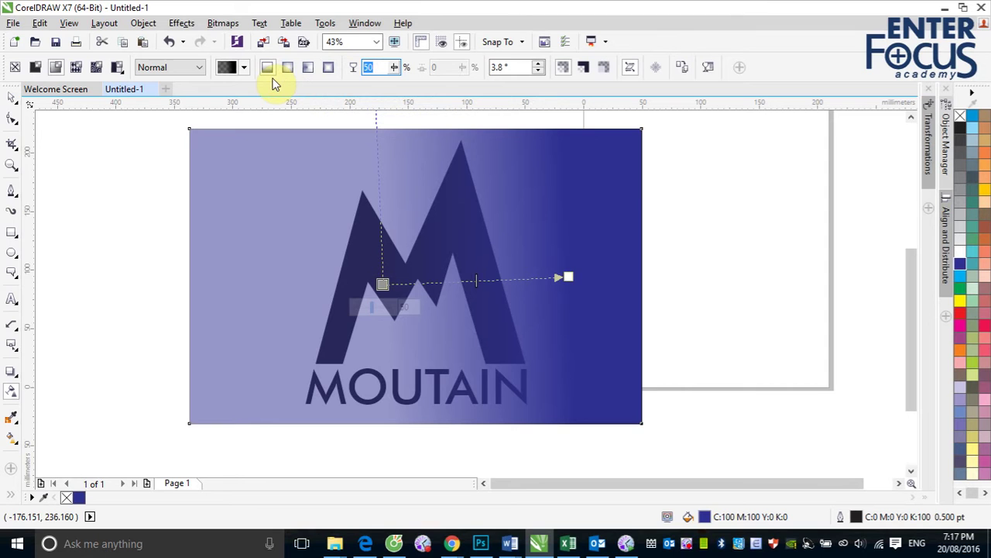
pyautogui.write('70')
pyautogui.press('Return')
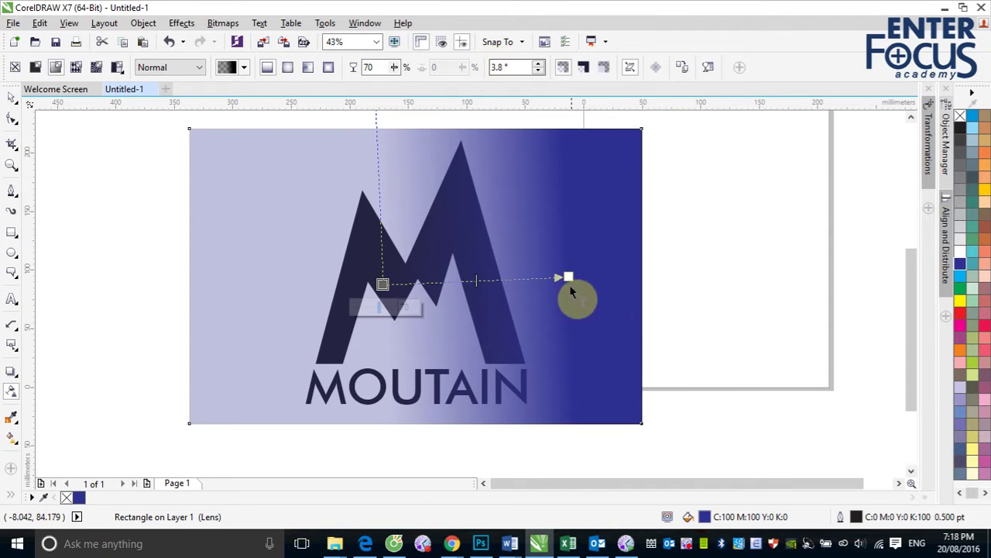
# Step: Tilt the transparency gradient to about 32 degrees by raising its end node, and reset the rotation angle to 0 degrees
pyautogui.moveTo(569, 276); pyautogui.dragTo(571, 207)
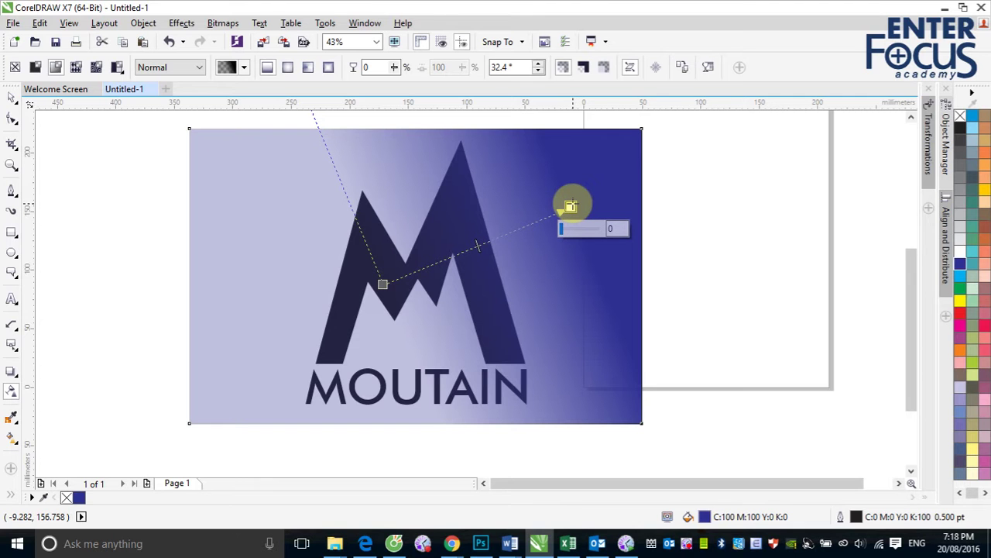
pyautogui.doubleClick(498, 68)
pyautogui.write('0')
pyautogui.press('Return')
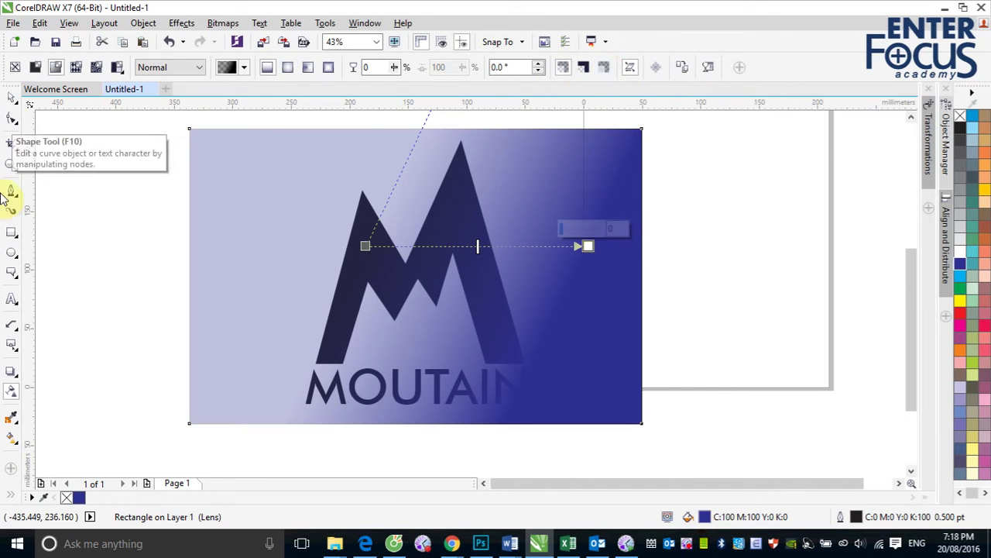
# Step: Draw a small upright rectangle without fill on the page, beside the blue rectangle
pyautogui.click(12, 231)
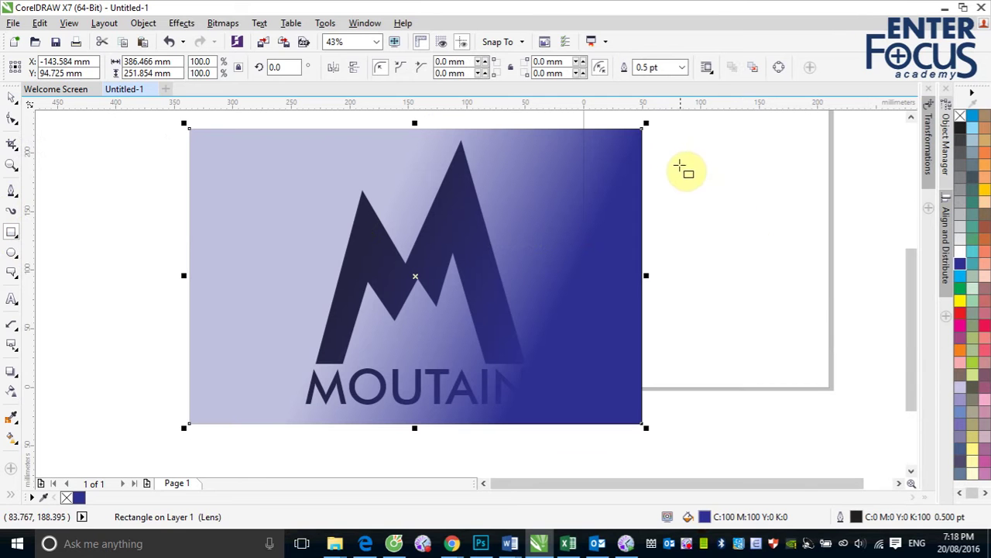
pyautogui.moveTo(677, 164); pyautogui.dragTo(792, 294)
pyautogui.click(12, 97)
# Step: Delete the blue transparent rectangle covering the logo
pyautogui.click(646, 153)
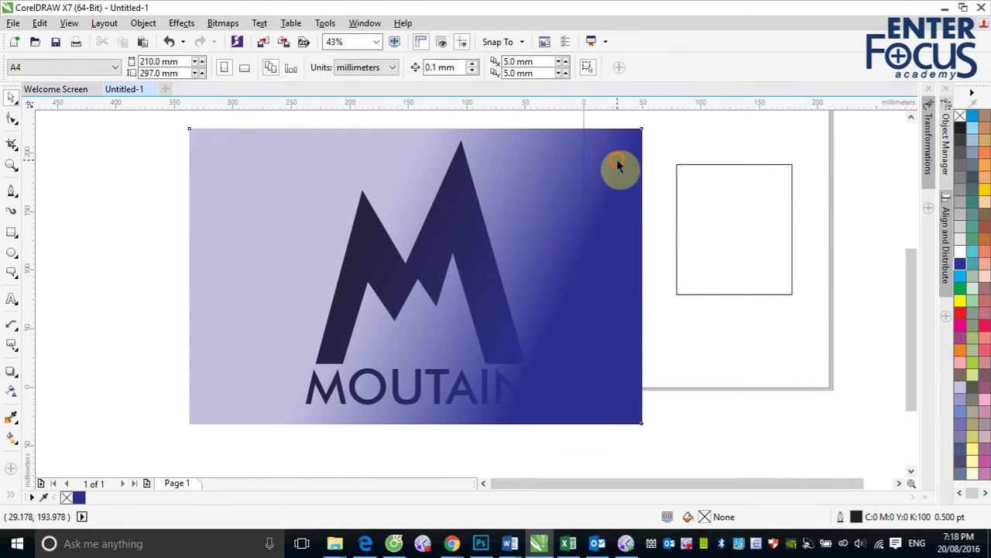
pyautogui.click(532, 160)
pyautogui.press('Delete')
# Step: Fill the M shape with red and give it a blue outline
pyautogui.click(465, 244)
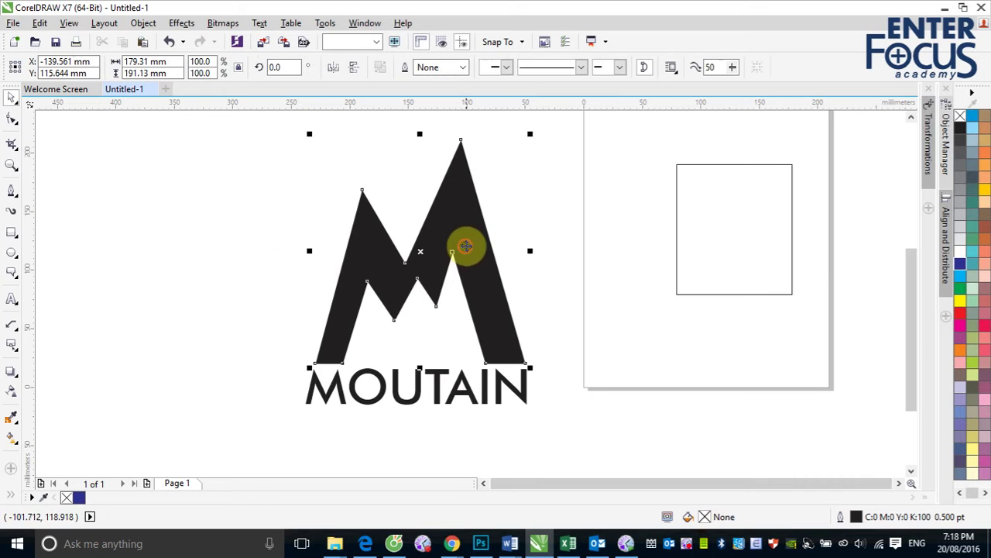
pyautogui.click(962, 315)
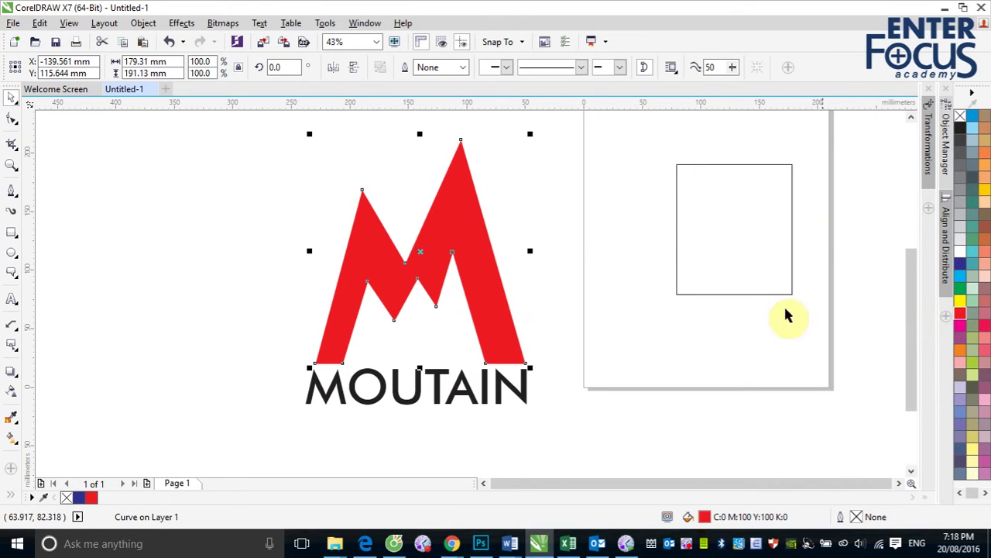
pyautogui.rightClick(962, 267)
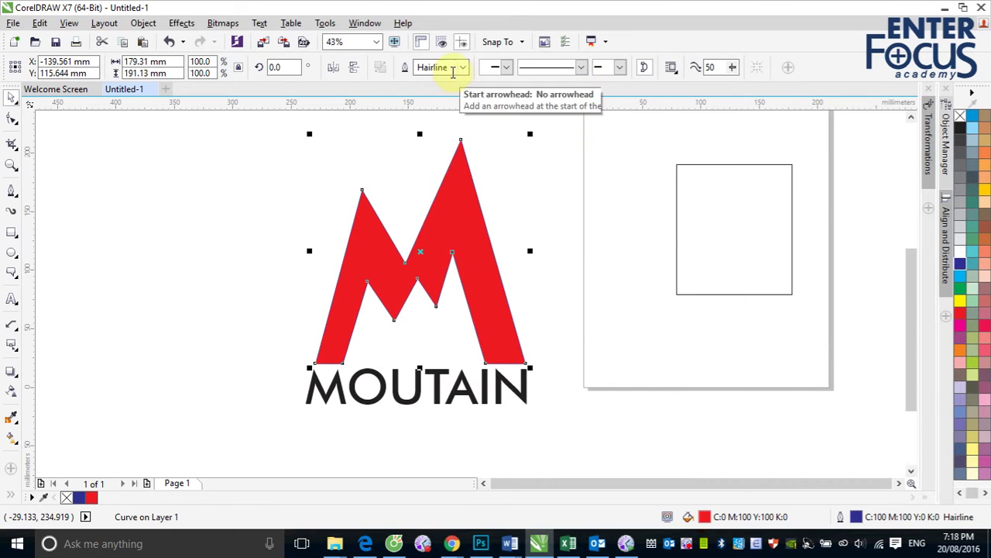
# Step: Set the M shape's outline width to 8.0 pt, increase it to 16.0 pt, and deselect the shape
pyautogui.click(463, 67)
pyautogui.click(429, 180)
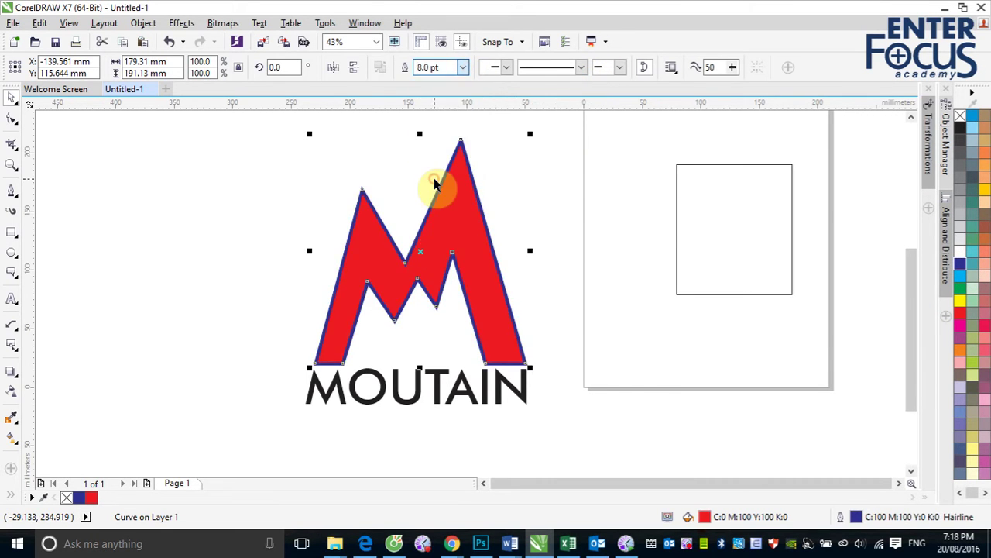
pyautogui.click(463, 67)
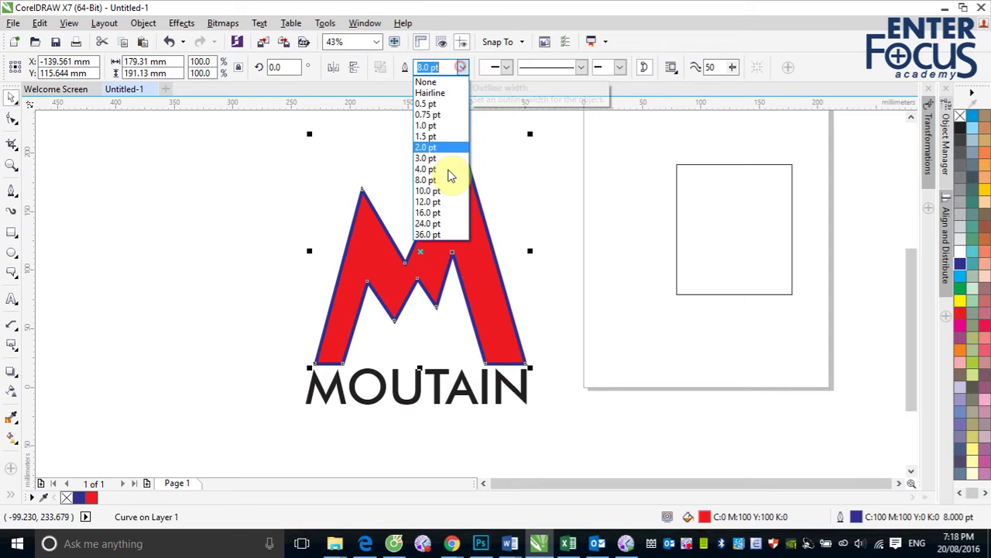
pyautogui.click(429, 212)
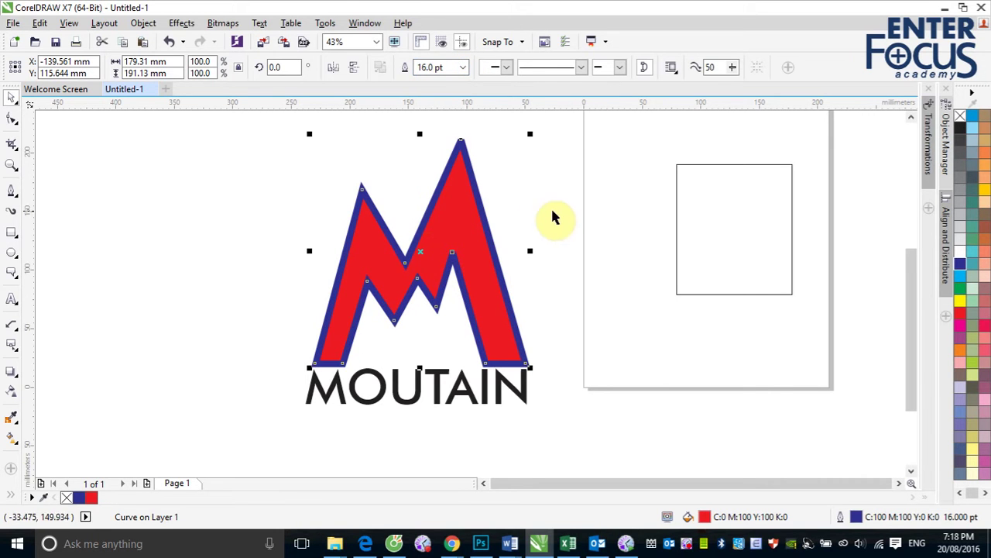
pyautogui.click(576, 210)
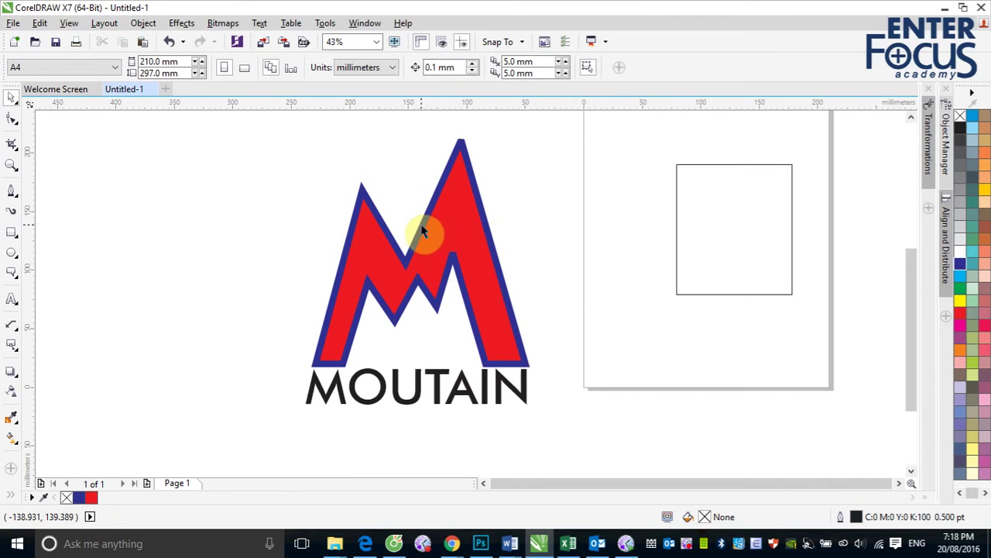
# Step: Apply a uniform transparency to the M shape and set it to 100
pyautogui.press('z')
pyautogui.moveTo(305, 153); pyautogui.dragTo(681, 409)
pyautogui.click(470, 247)
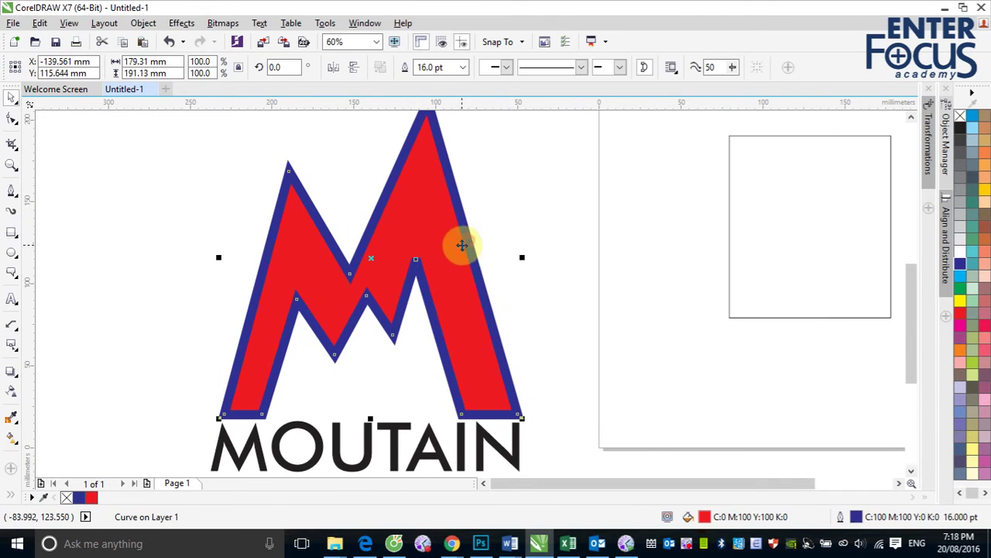
pyautogui.click(11, 391)
pyautogui.moveTo(338, 434); pyautogui.dragTo(385, 436)
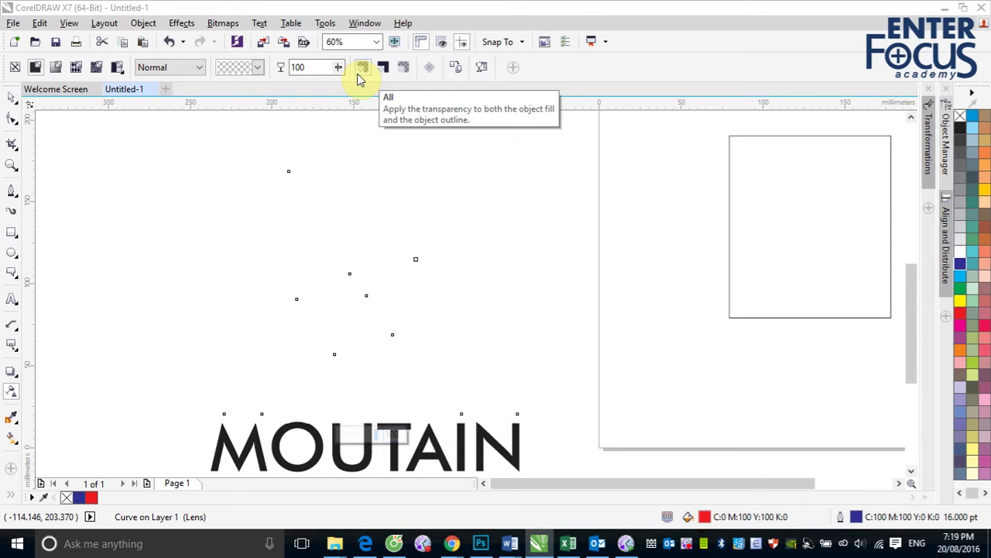
# Step: Limit the M shape's transparency to its fill, switch it to the outline only, and return it to both fill and outline
pyautogui.click(383, 67)
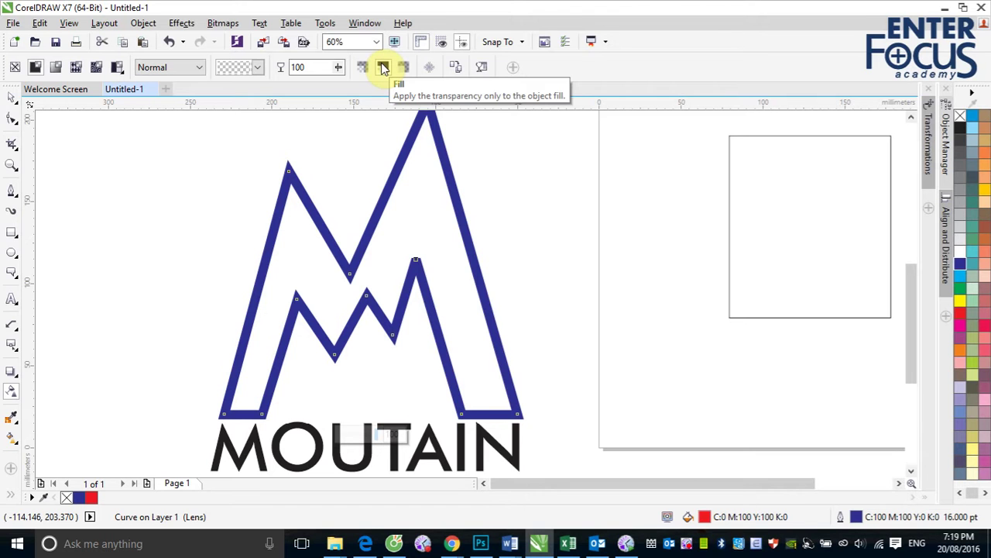
pyautogui.click(402, 68)
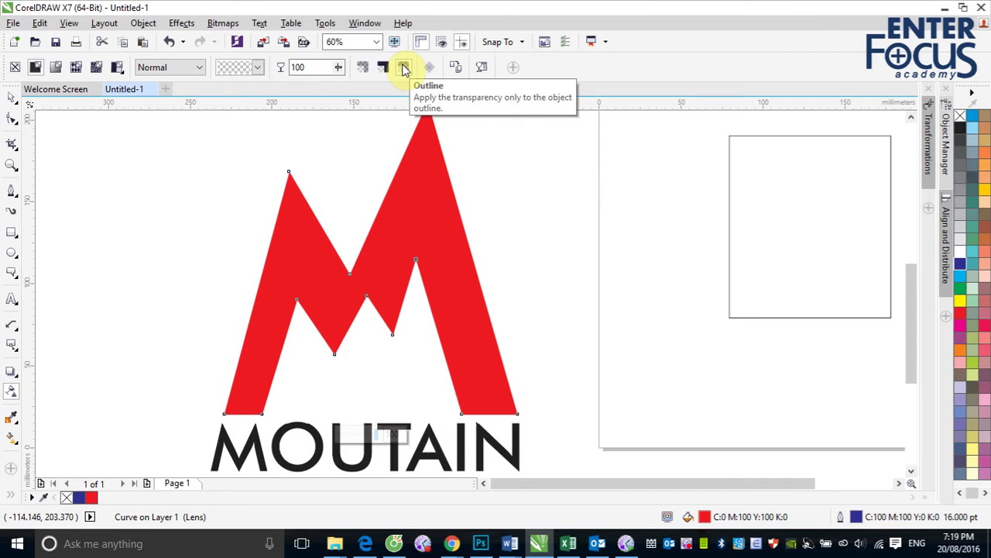
pyautogui.click(363, 69)
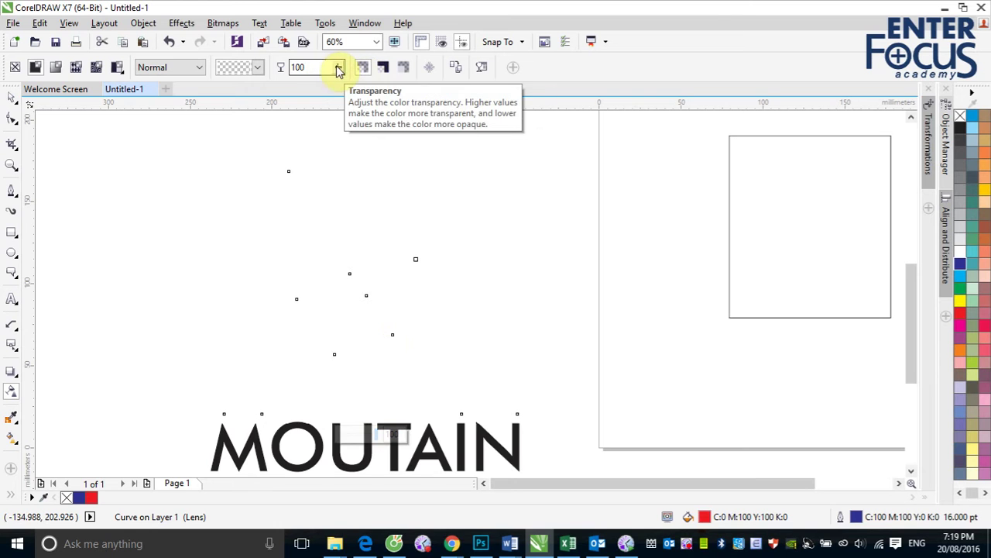
# Step: Lower the M shape's uniform transparency to 91 and set it to 50
pyautogui.moveTo(339, 70); pyautogui.dragTo(301, 92)
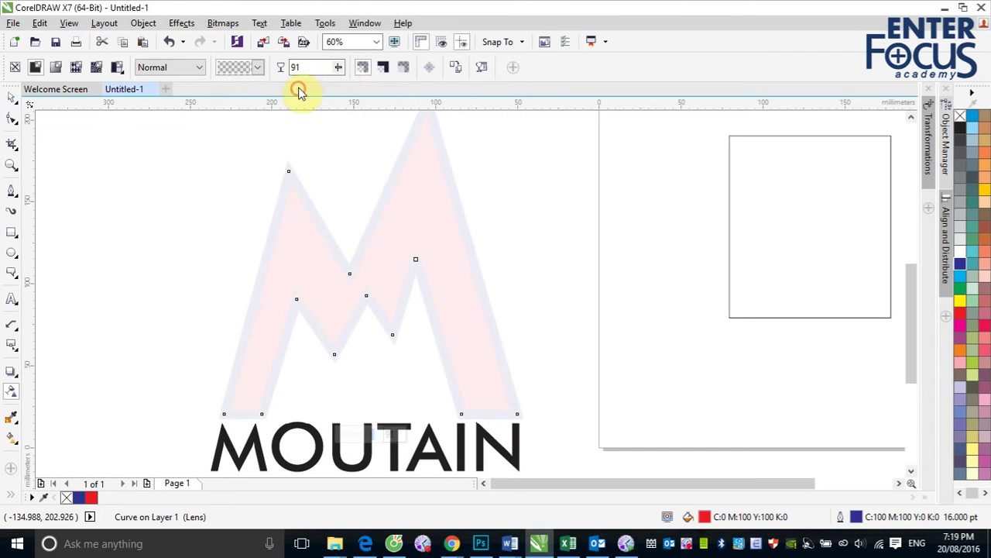
pyautogui.doubleClick(295, 68)
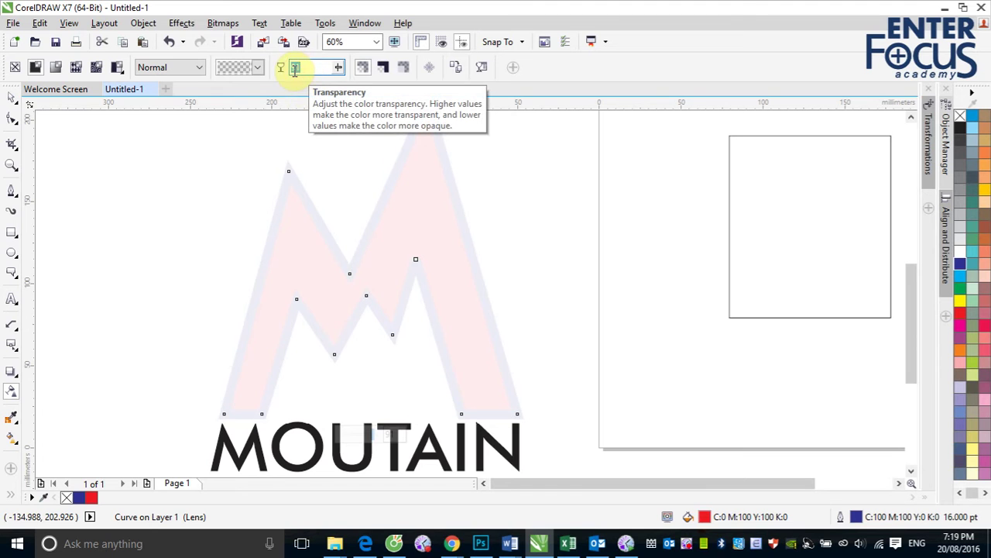
pyautogui.write('50')
pyautogui.press('Return')
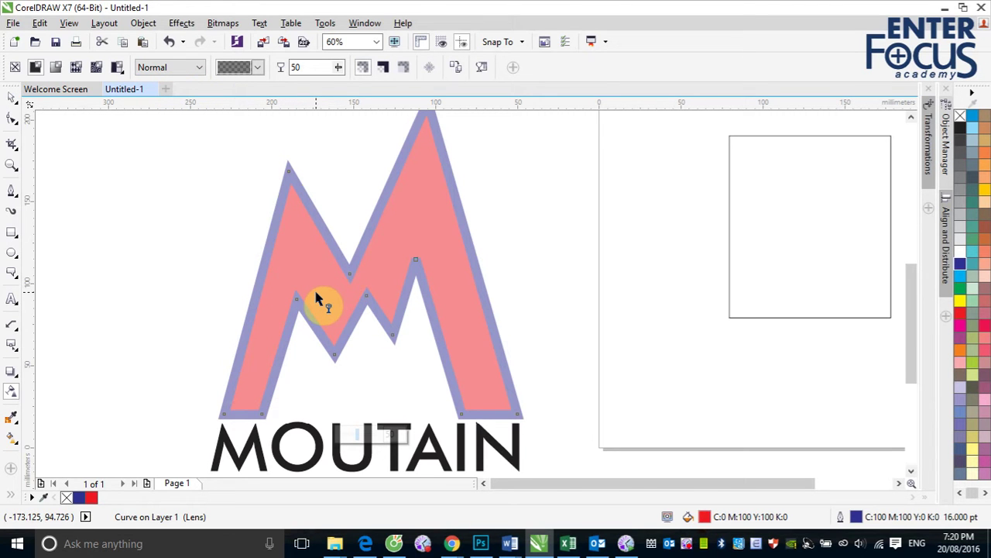
# Step: Change the M shape to a linear fountain transparency and shift its midpoint closer to the opaque end
pyautogui.click(56, 68)
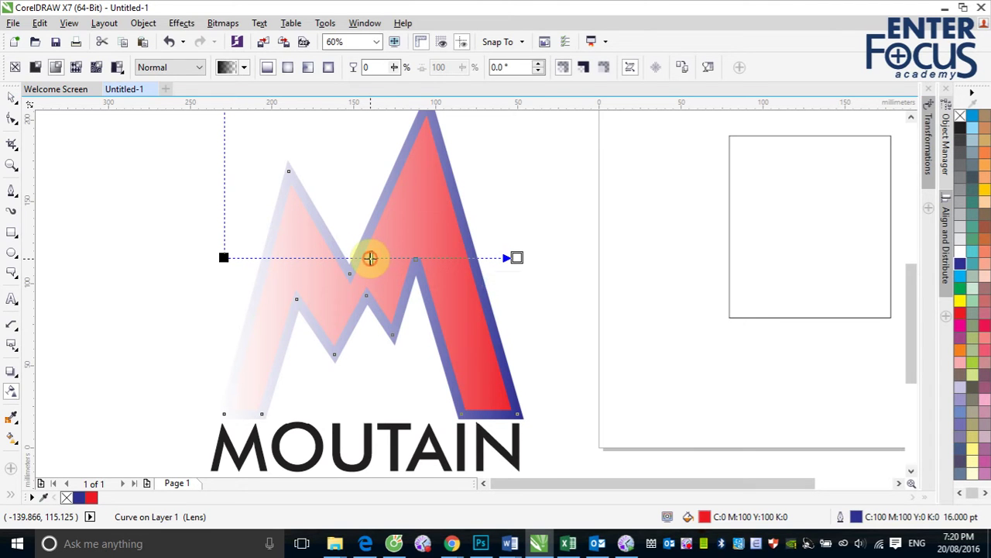
pyautogui.moveTo(371, 258); pyautogui.dragTo(441, 259)
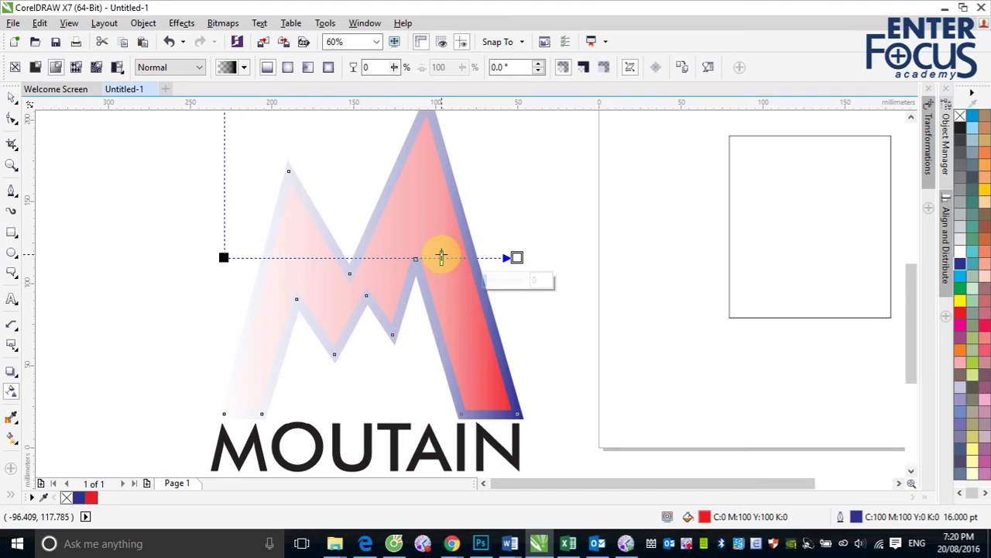
pyautogui.moveTo(441, 259)
pyautogui.mouseDown()
pyautogui.moveTo(318, 260)
pyautogui.moveTo(452, 260)
pyautogui.mouseUp()
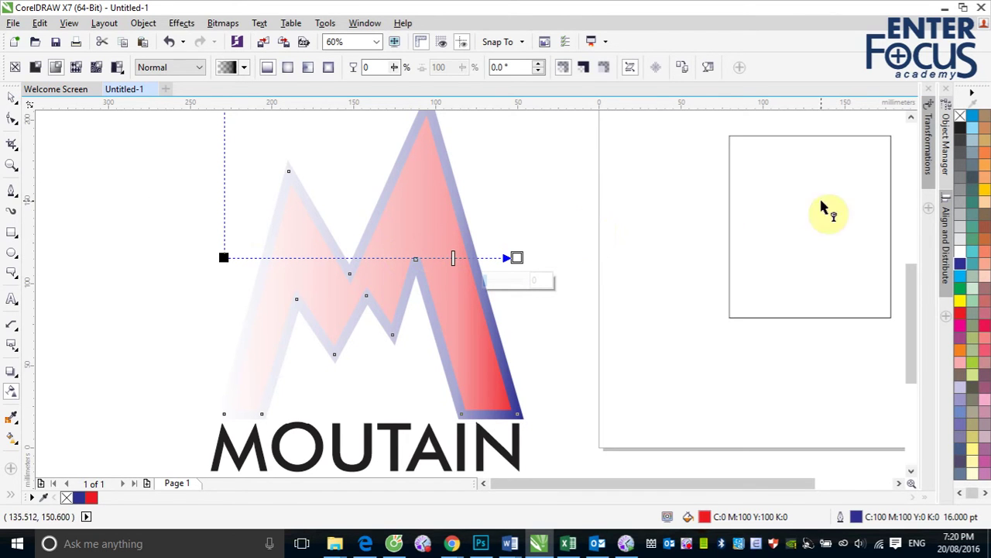
# Step: Copy the M shape's fountain transparency to the MOUTAIN text and deselect the text
pyautogui.click(11, 98)
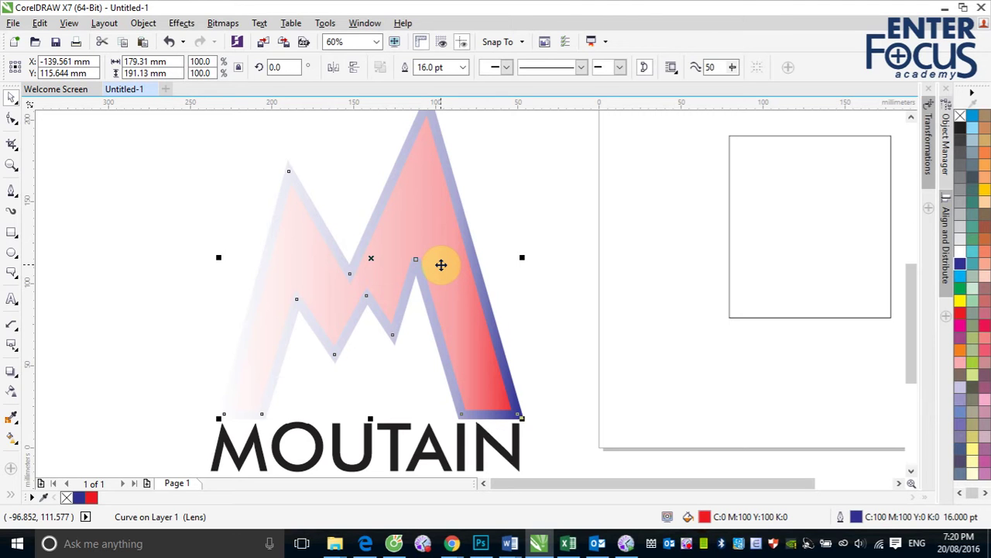
pyautogui.click(505, 455)
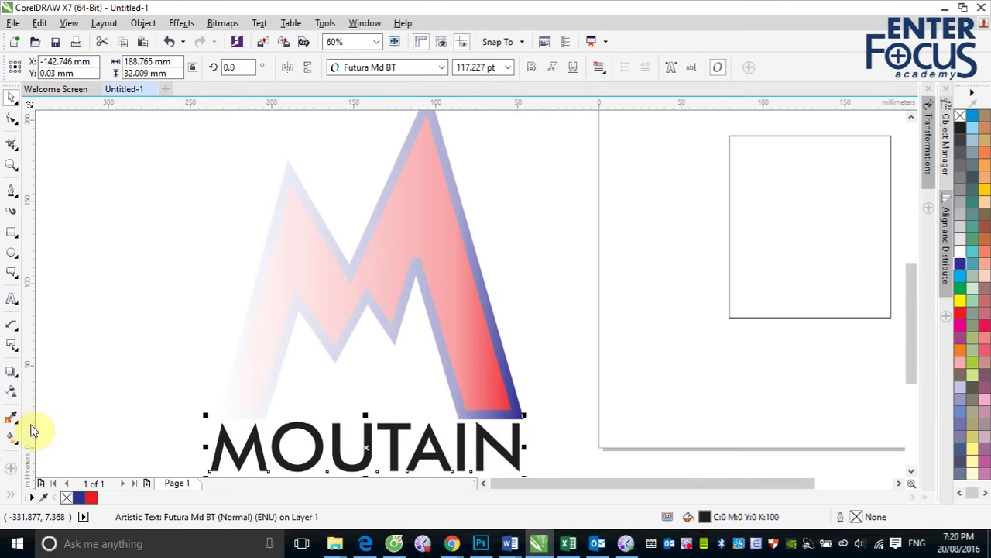
pyautogui.click(11, 389)
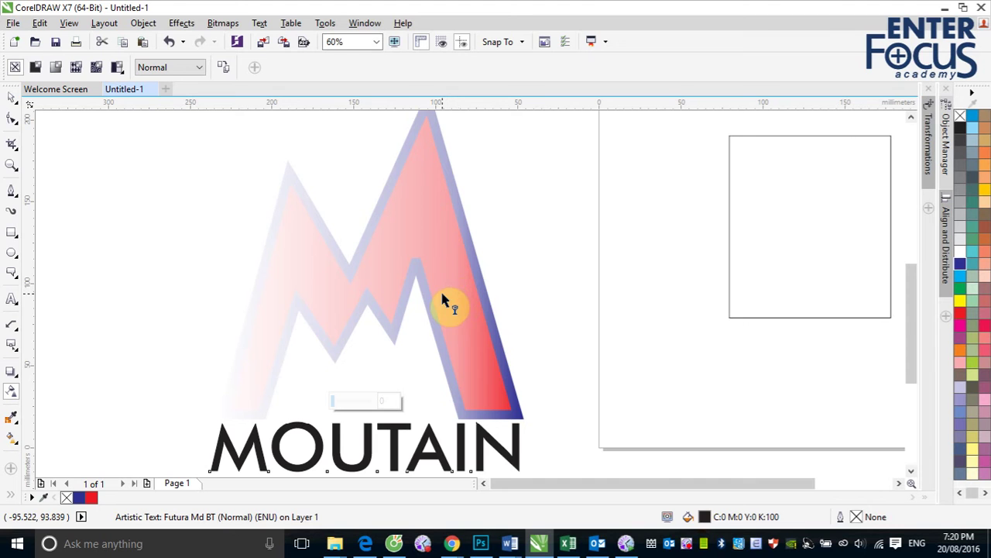
pyautogui.click(228, 73)
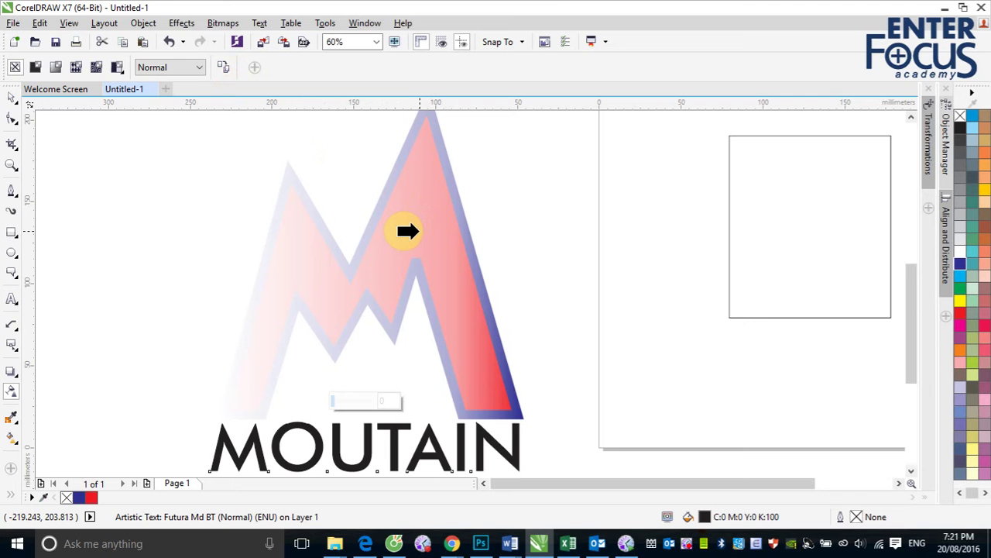
pyautogui.click(407, 230)
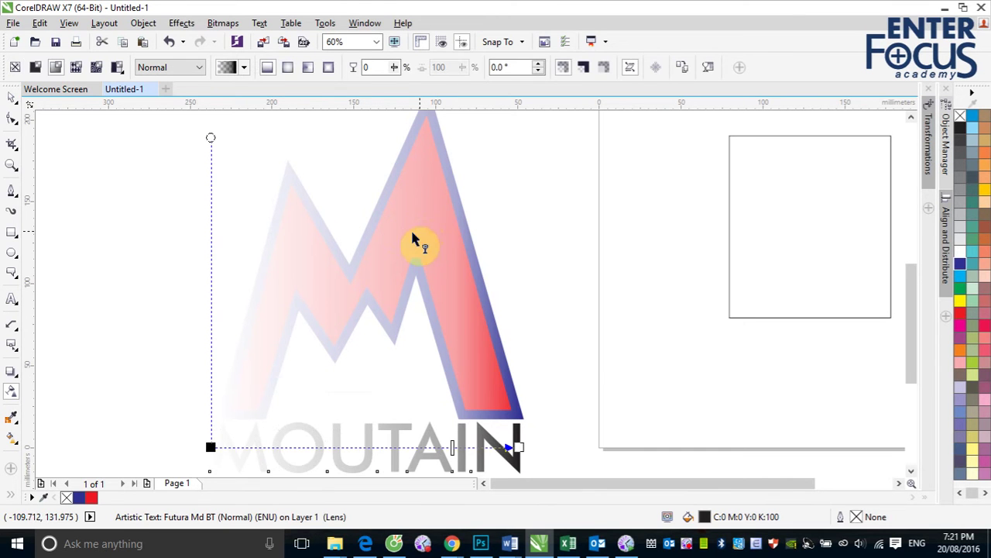
pyautogui.click(10, 98)
pyautogui.click(538, 277)
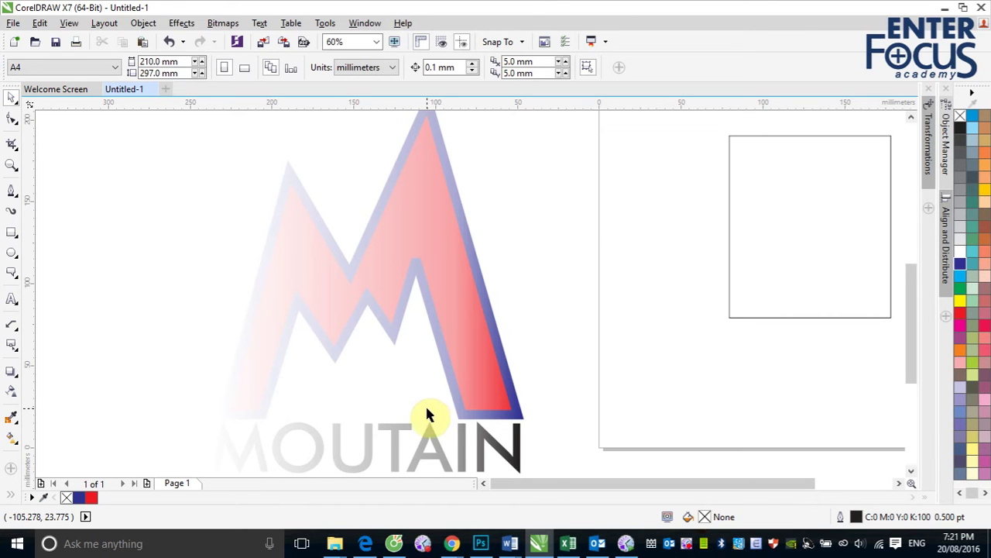
# Step: Draw a rectangle about 290 by 234 mm over the logo and fill it with yellow
pyautogui.click(12, 391)
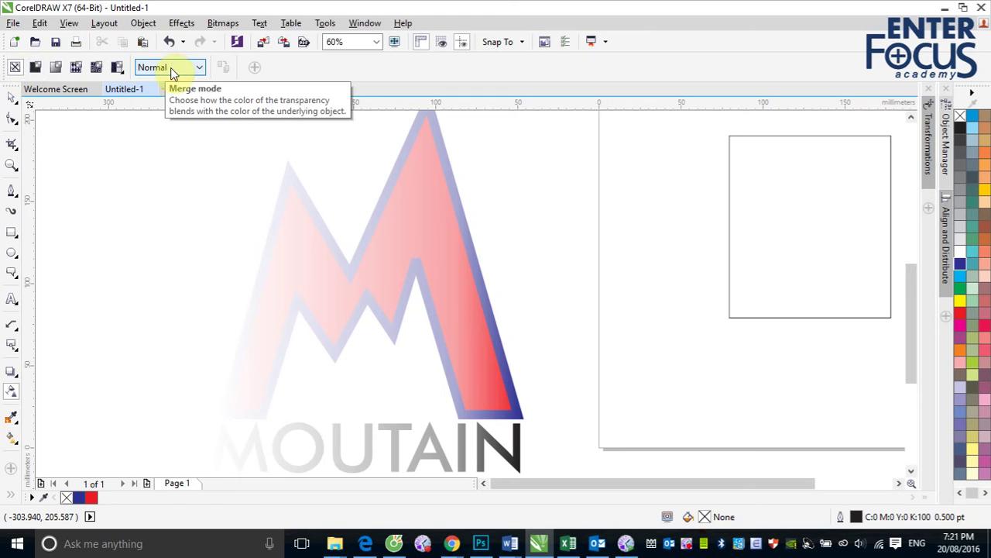
pyautogui.click(12, 231)
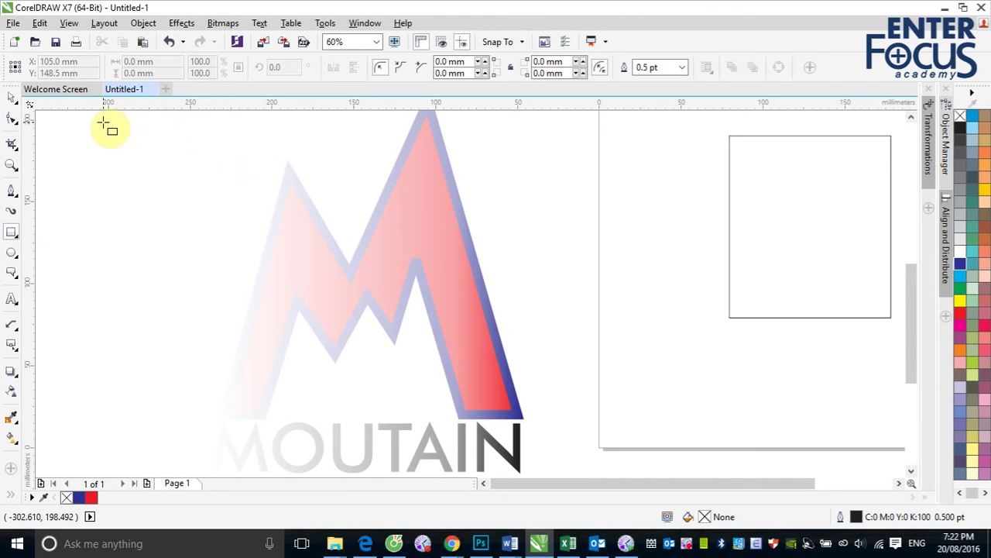
pyautogui.moveTo(104, 122); pyautogui.dragTo(581, 465)
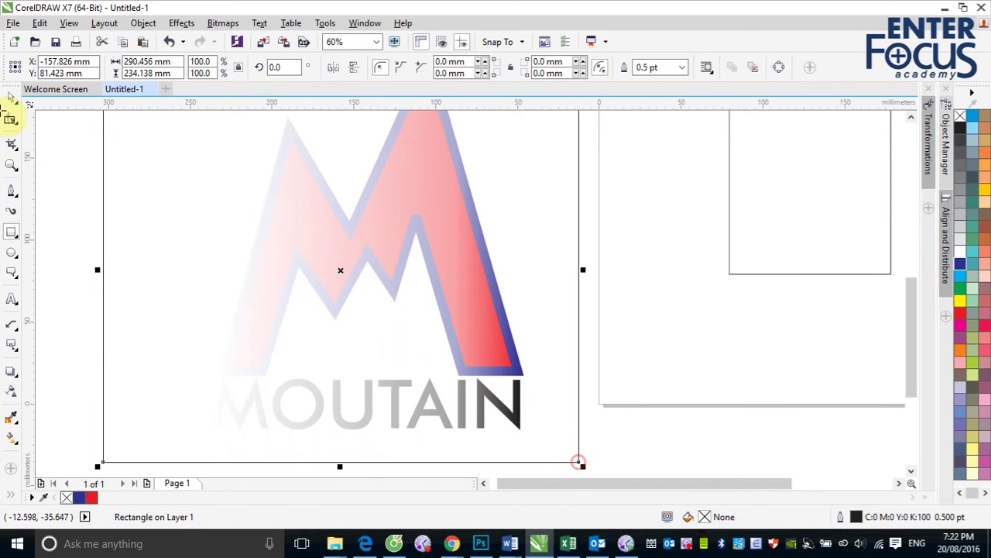
pyautogui.click(11, 94)
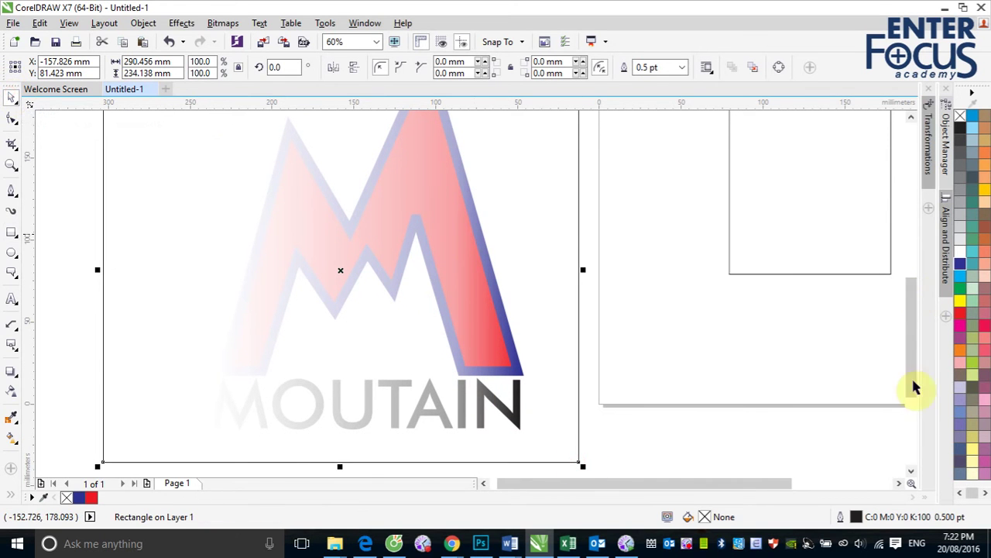
pyautogui.click(960, 301)
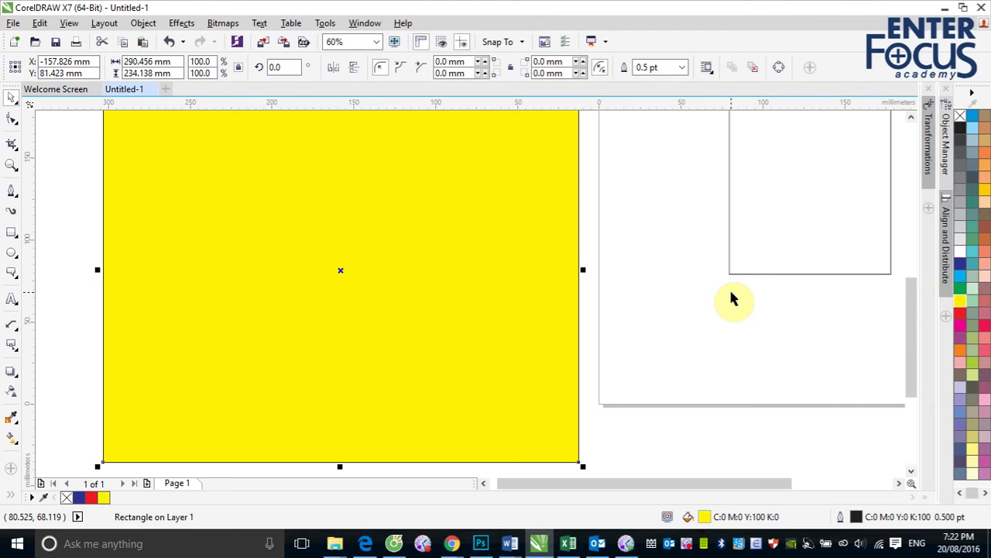
# Step: Send the yellow rectangle behind the logo and stretch its upper edge above the M to about 260 mm height
pyautogui.hotkey('shift', 'pagedown')
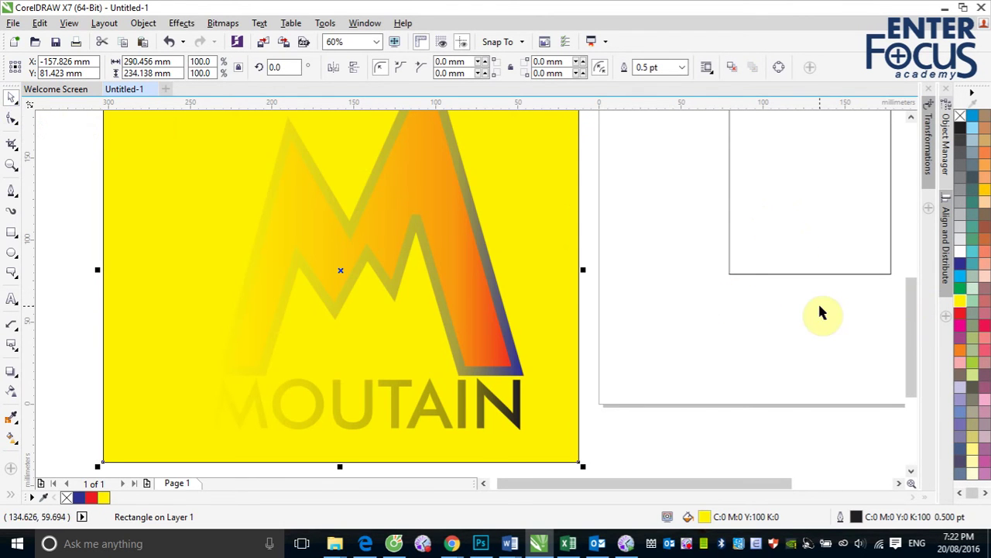
pyautogui.scroll(-2, 821, 312)
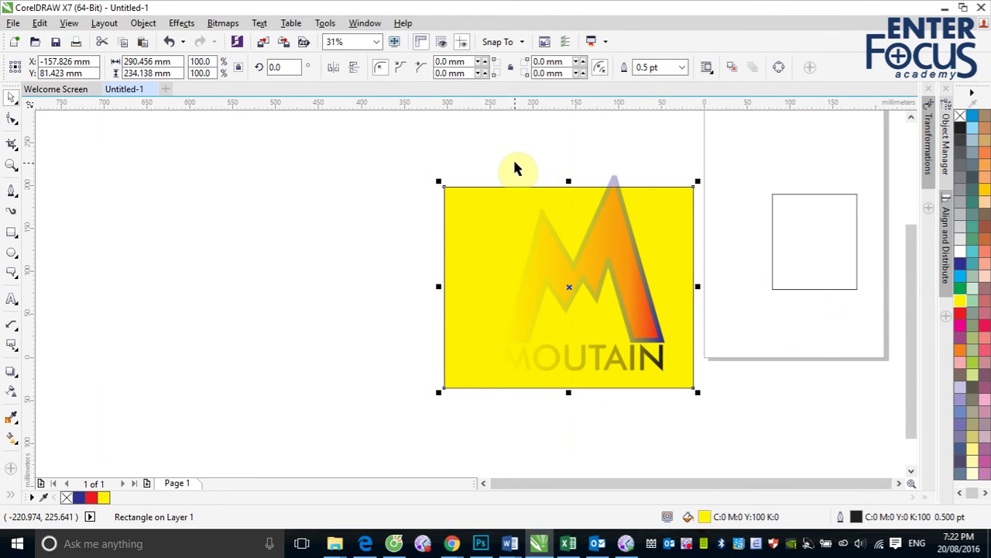
pyautogui.moveTo(569, 181); pyautogui.dragTo(567, 164)
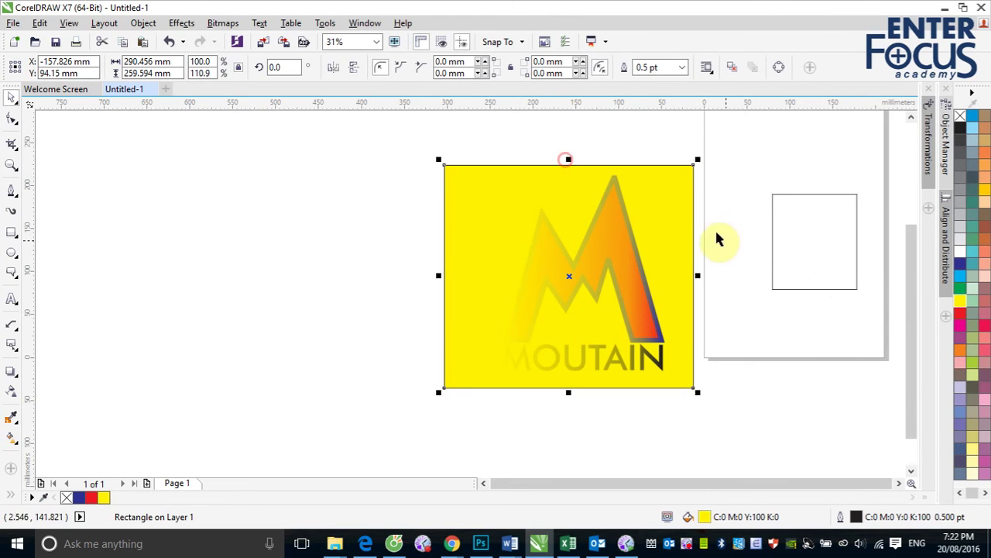
# Step: Set the transparency merge mode of the M shape to Difference
pyautogui.click(757, 170)
pyautogui.click(627, 228)
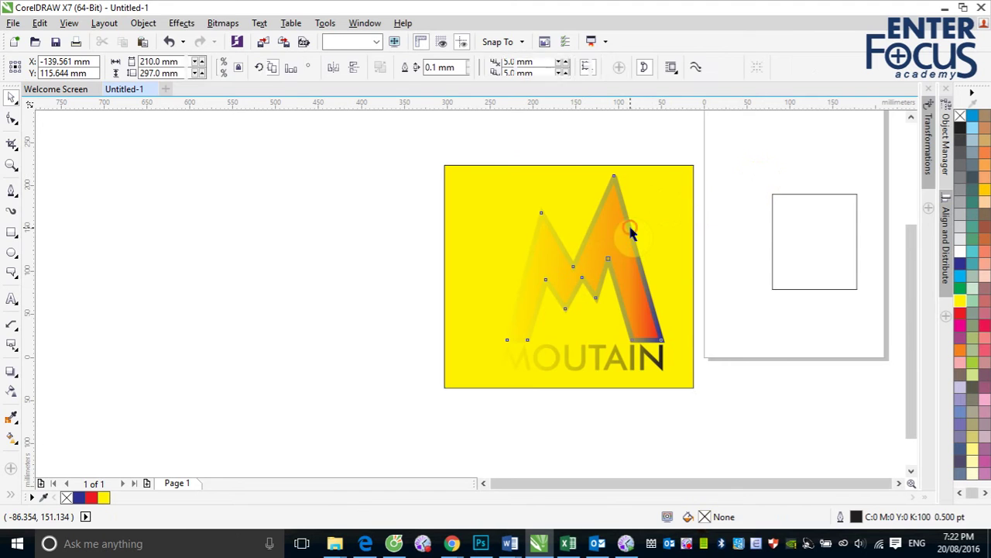
pyautogui.click(11, 391)
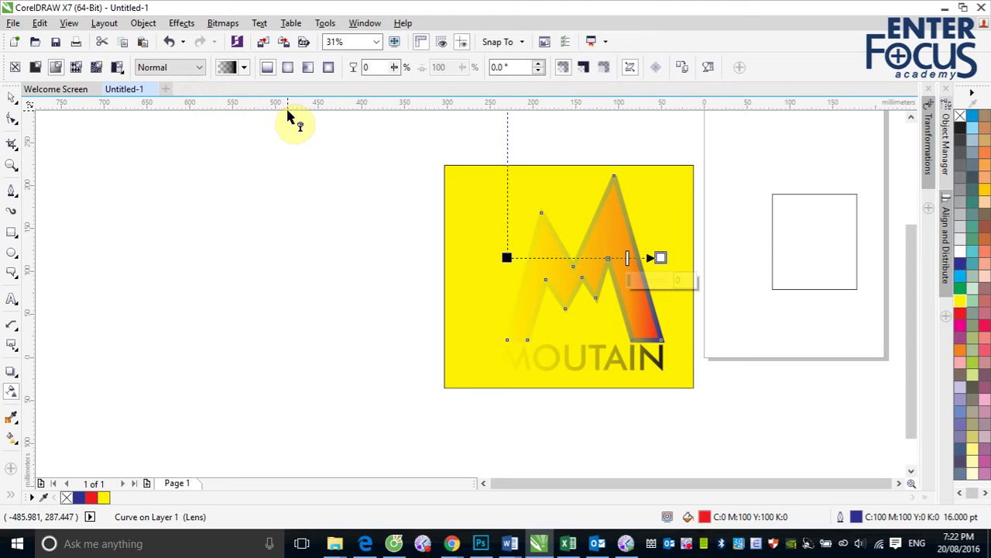
pyautogui.click(200, 68)
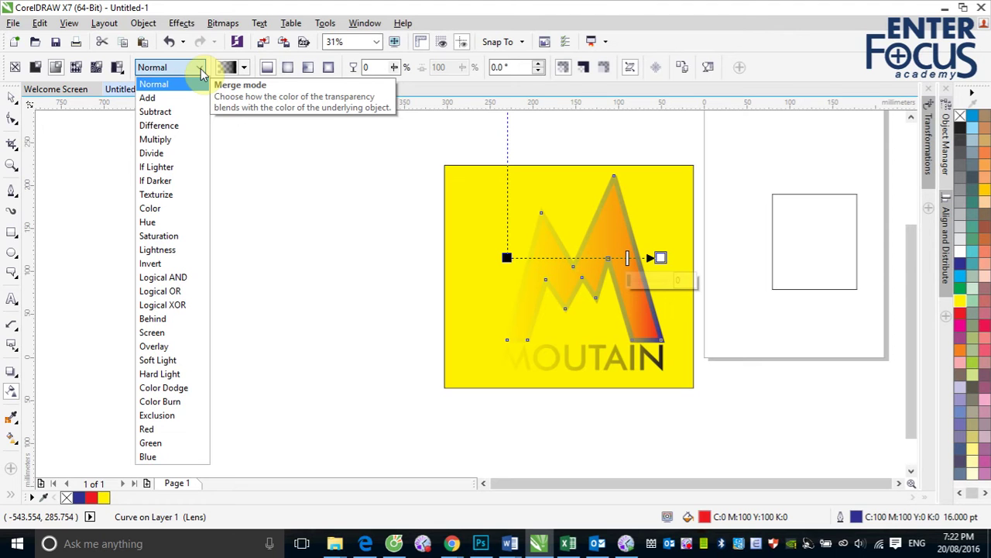
pyautogui.click(176, 125)
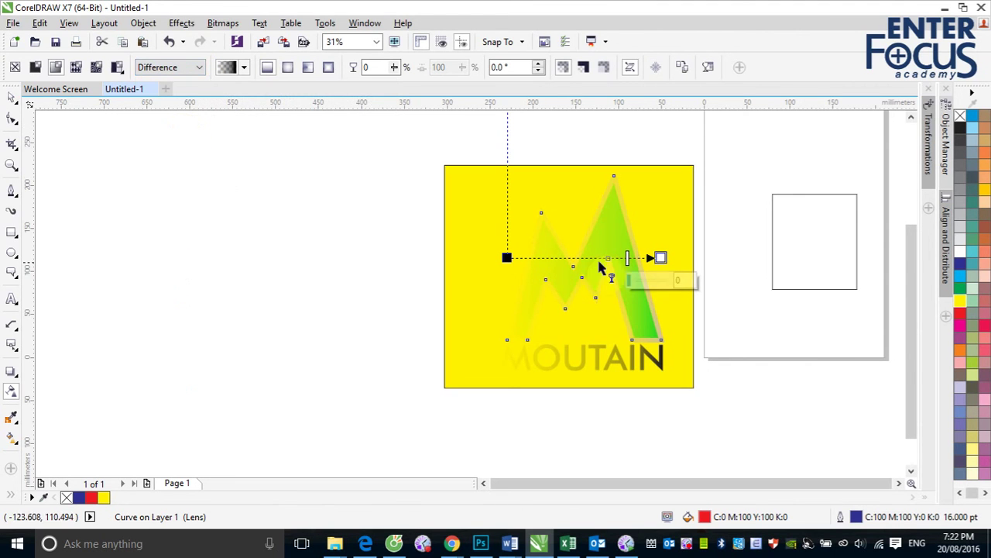
# Step: Try the Multiply and Divide merge modes on the M shape, and set it to If Darker
pyautogui.click(199, 67)
pyautogui.click(172, 139)
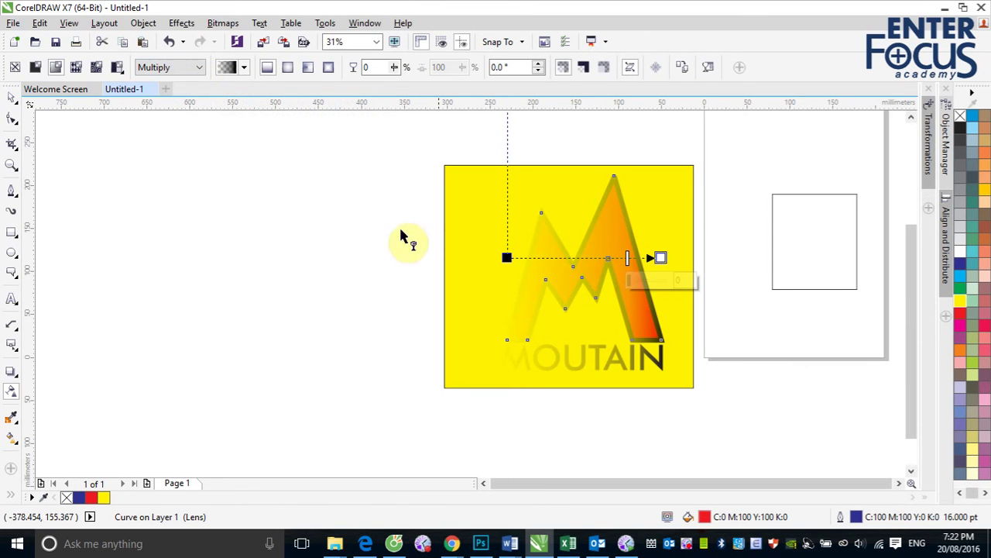
pyautogui.click(199, 68)
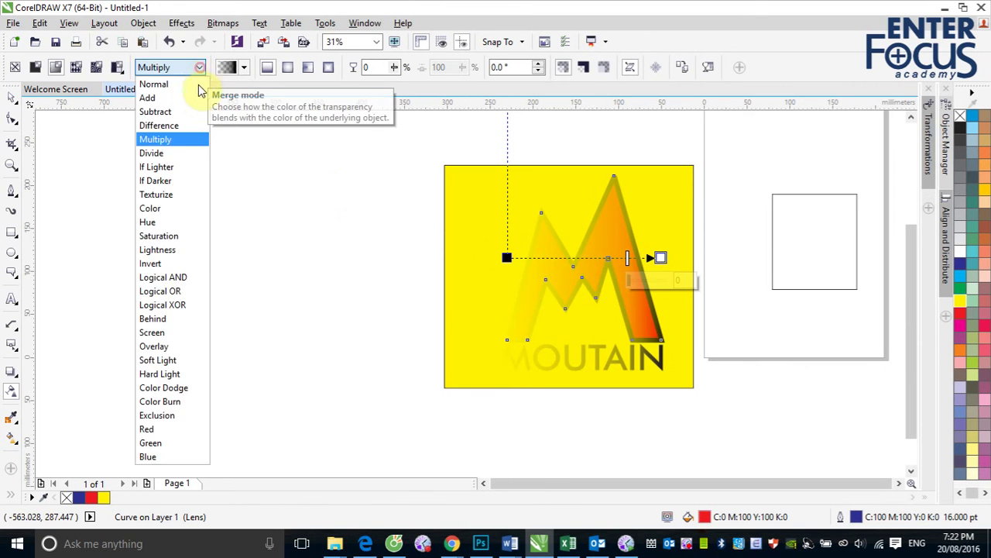
pyautogui.click(176, 155)
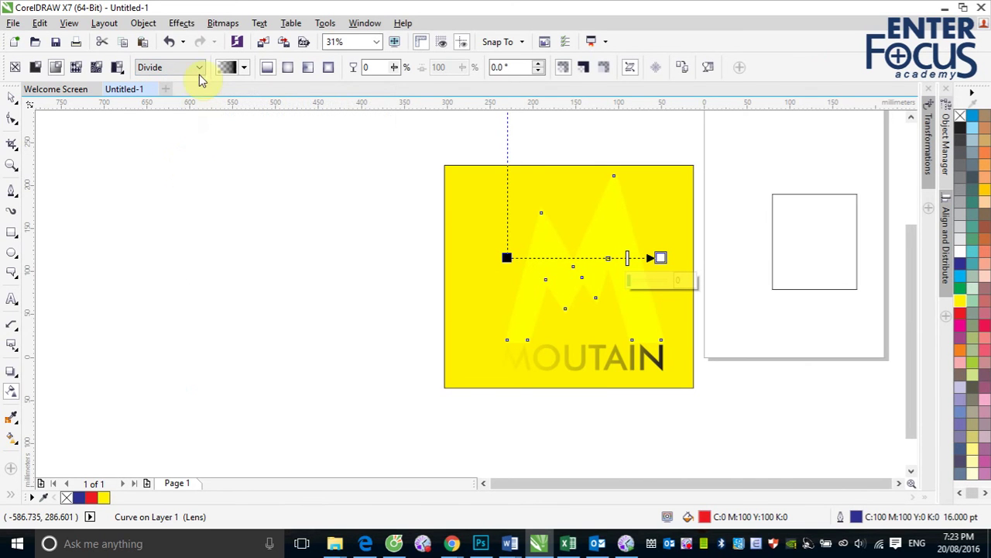
pyautogui.click(199, 67)
pyautogui.click(168, 181)
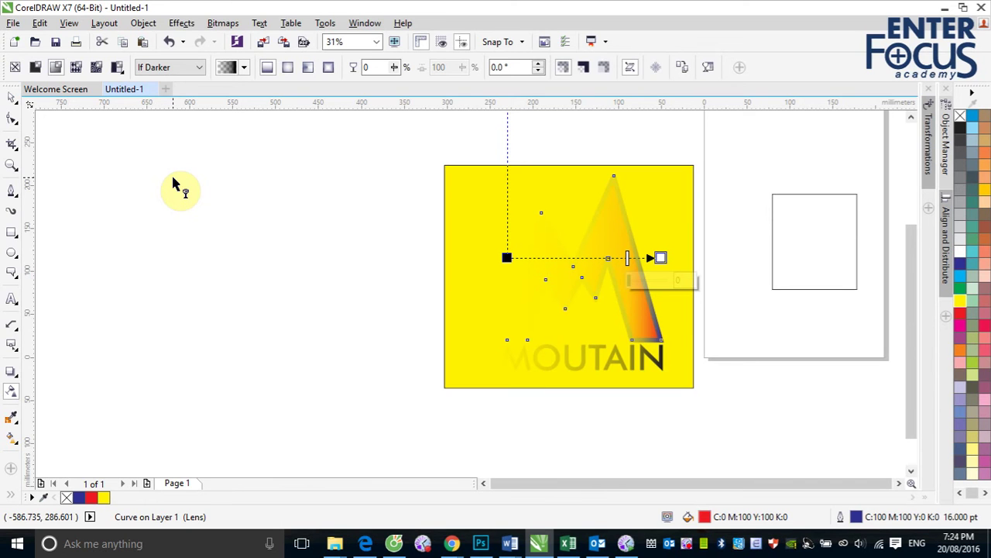
# Step: Delete the yellow rectangle together with the M shape and the MOUTAIN text
pyautogui.click(12, 101)
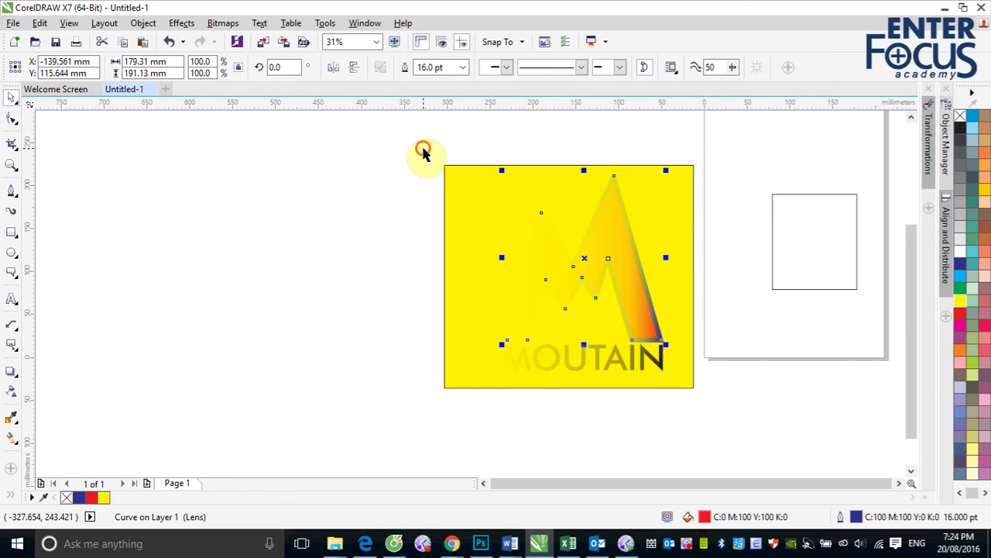
pyautogui.moveTo(423, 148); pyautogui.dragTo(754, 406)
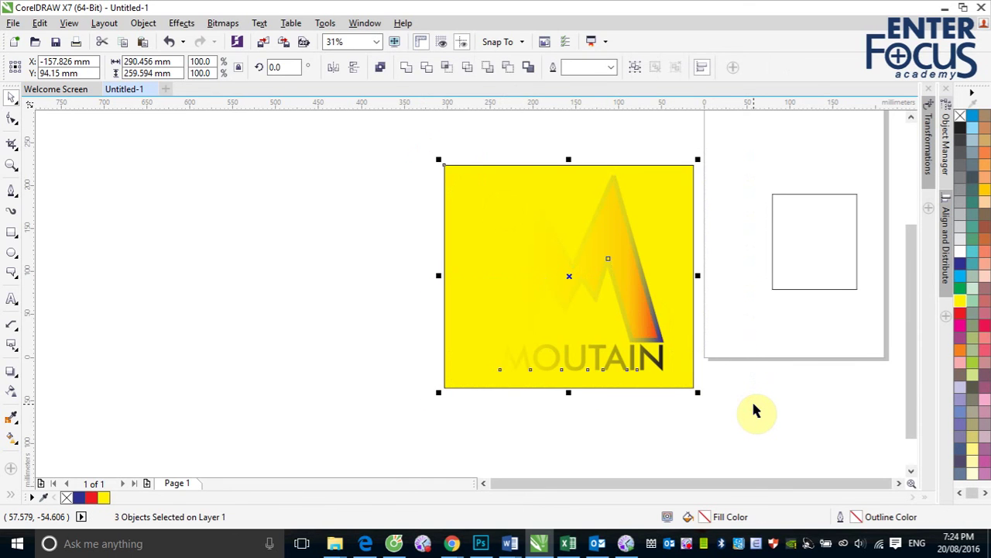
pyautogui.press('Delete')
pyautogui.rightClick(684, 543)
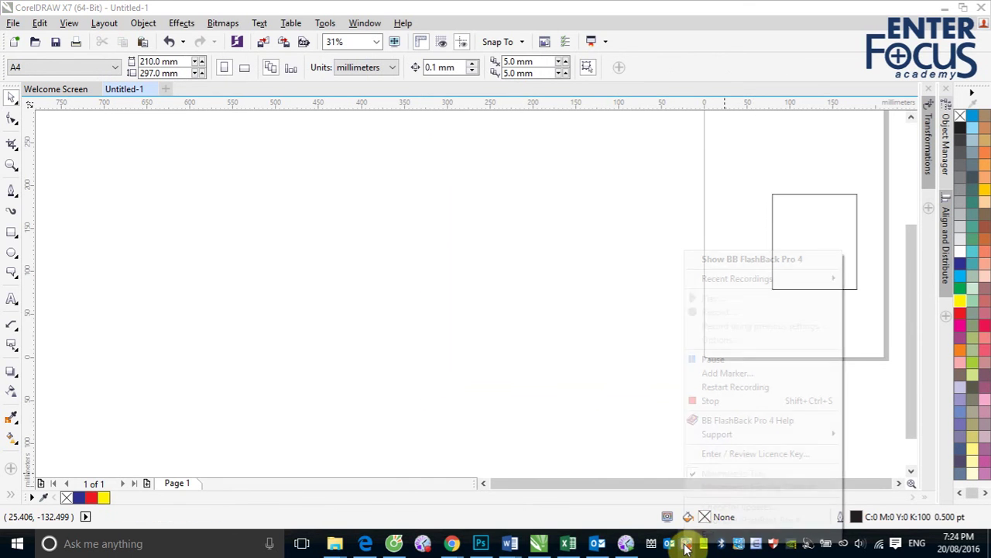